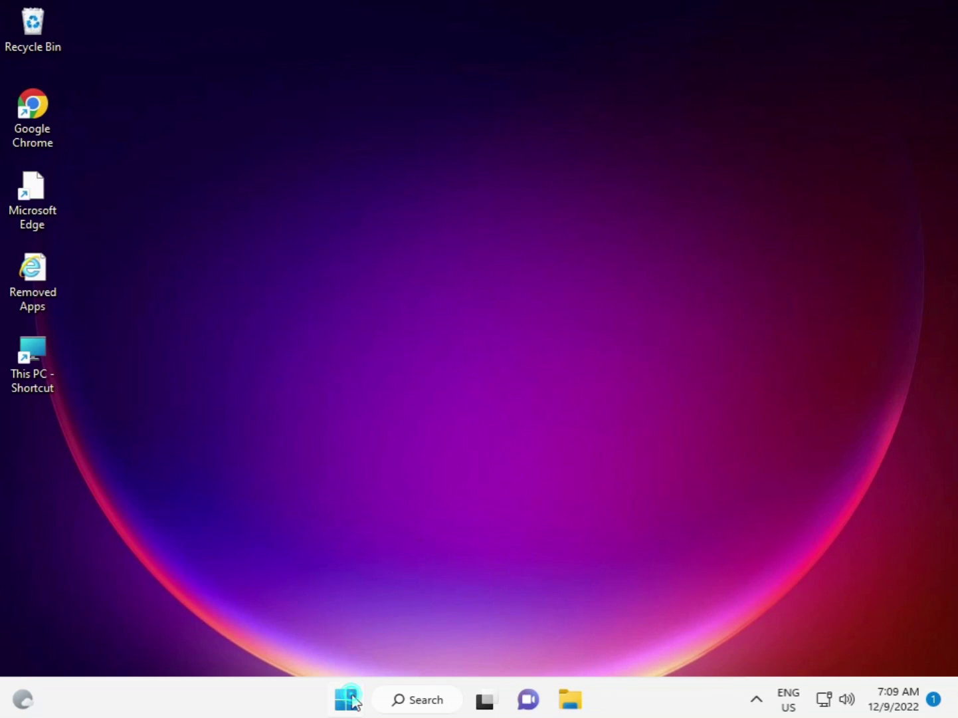
Search 'cmd' from Start and launch Command Prompt as administrator, approving the UAC prompt
left_click(350, 700)
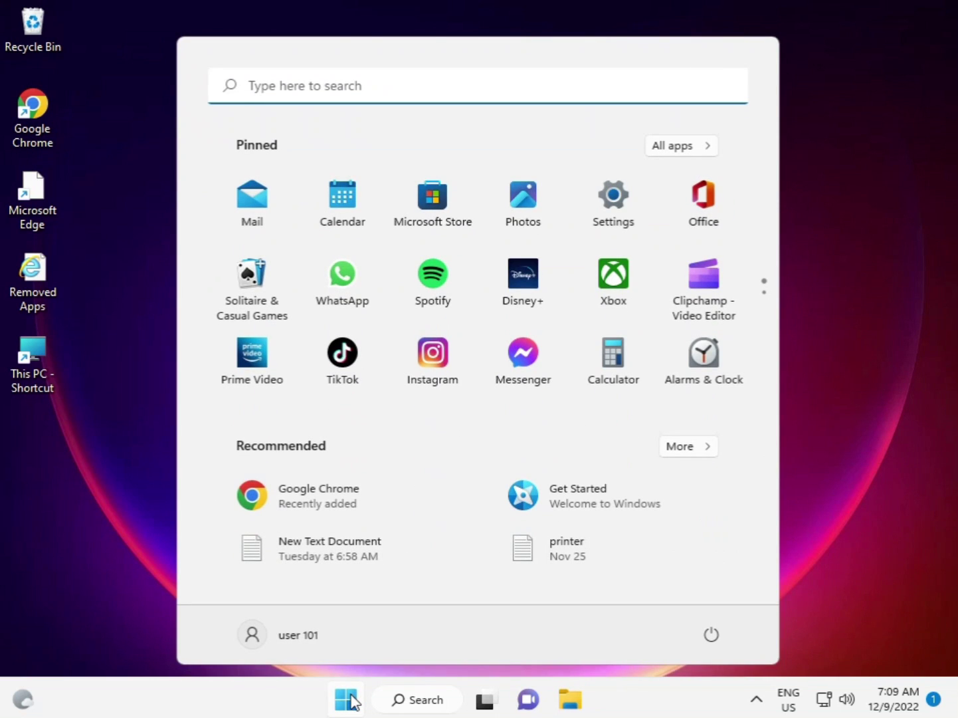
left_click(352, 701)
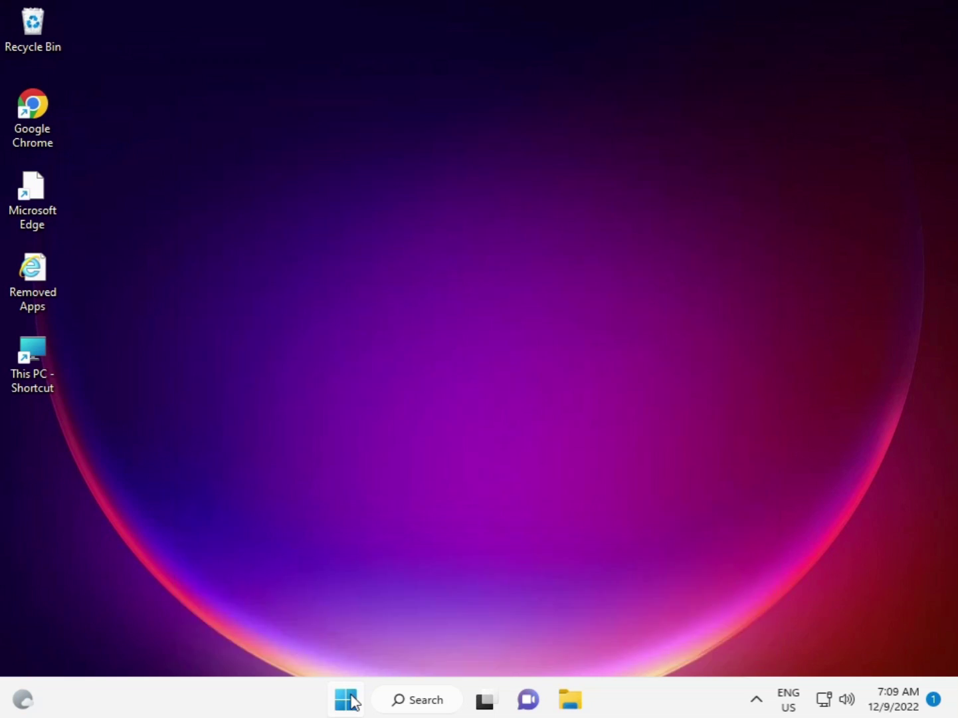
left_click(416, 694)
type("cmd")
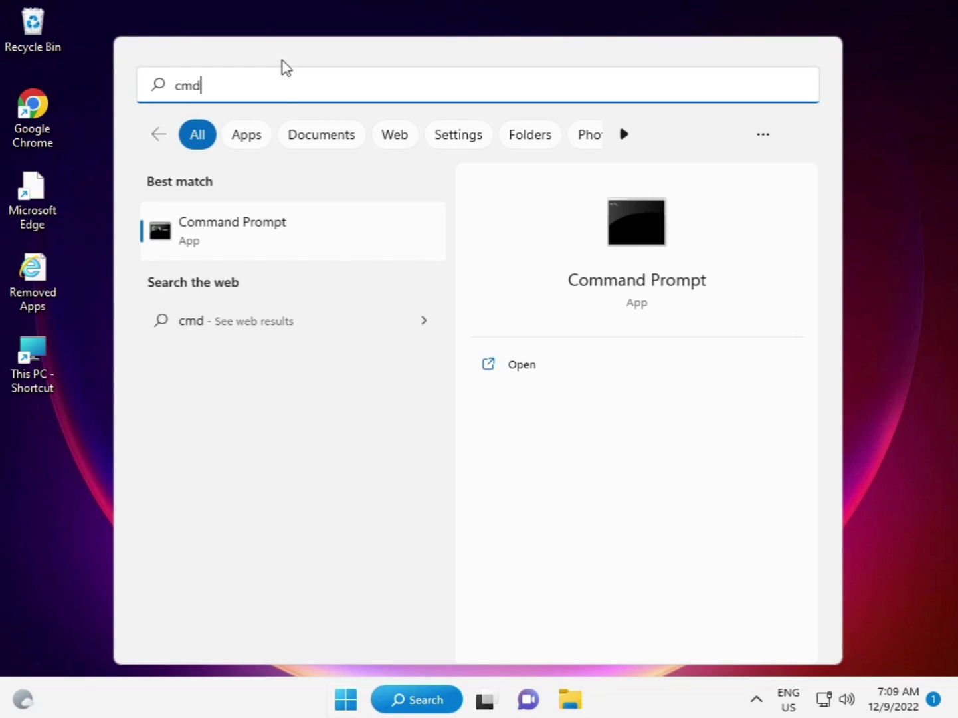
right_click(293, 230)
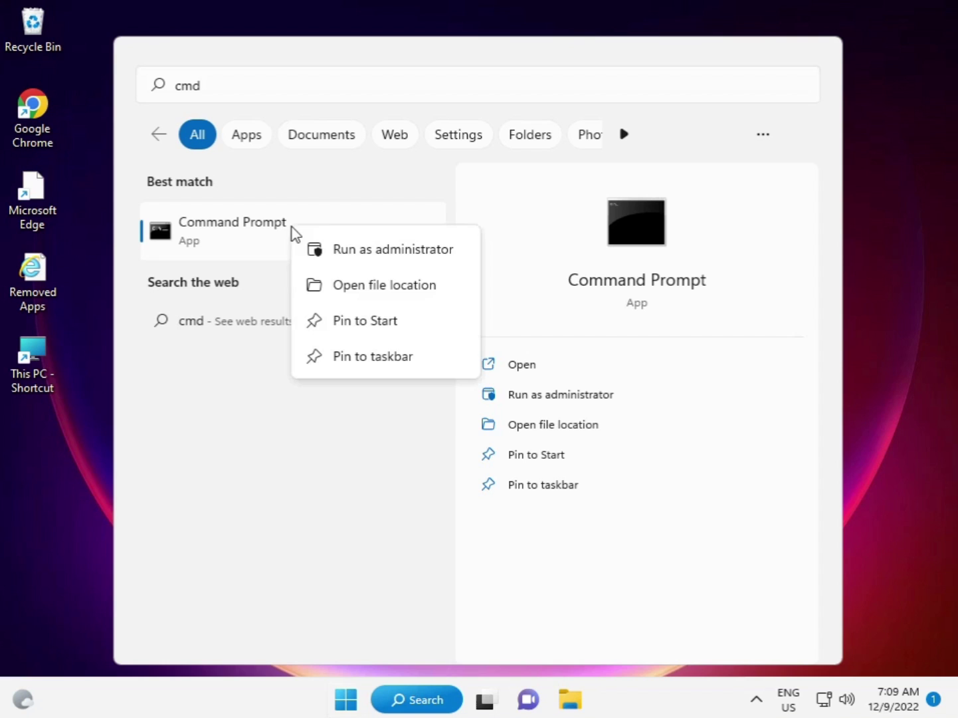
left_click(316, 249)
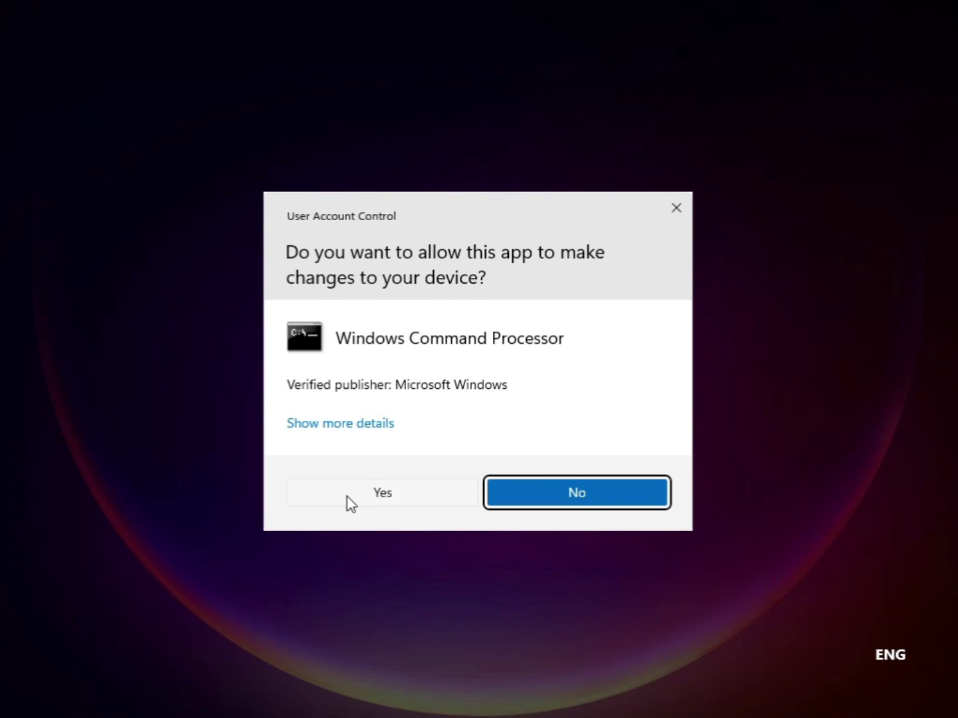
left_click(347, 497)
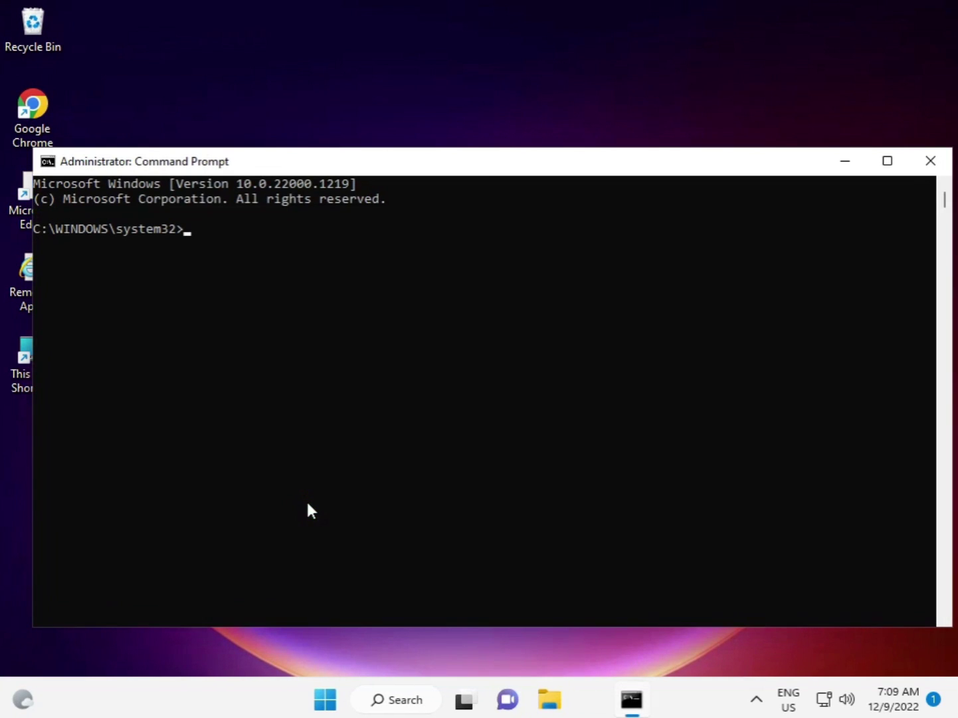
Move the administrator console to the top of the screen and look over the Notepad repair commands
left_click(488, 160)
left_click_drag(487, 164, 492, 23)
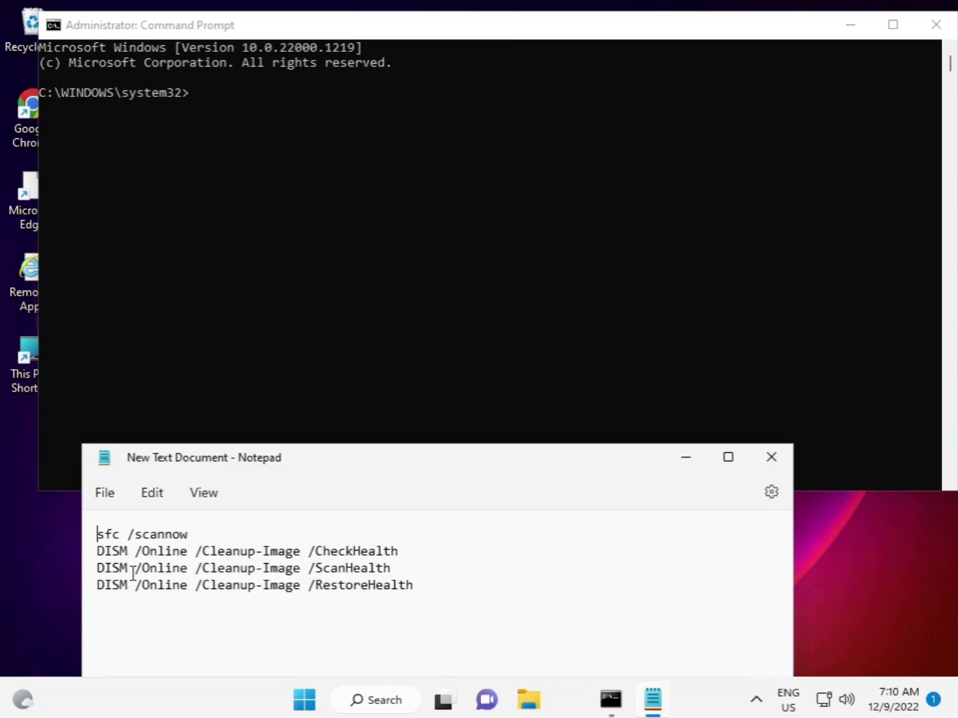
triple_click(86, 538)
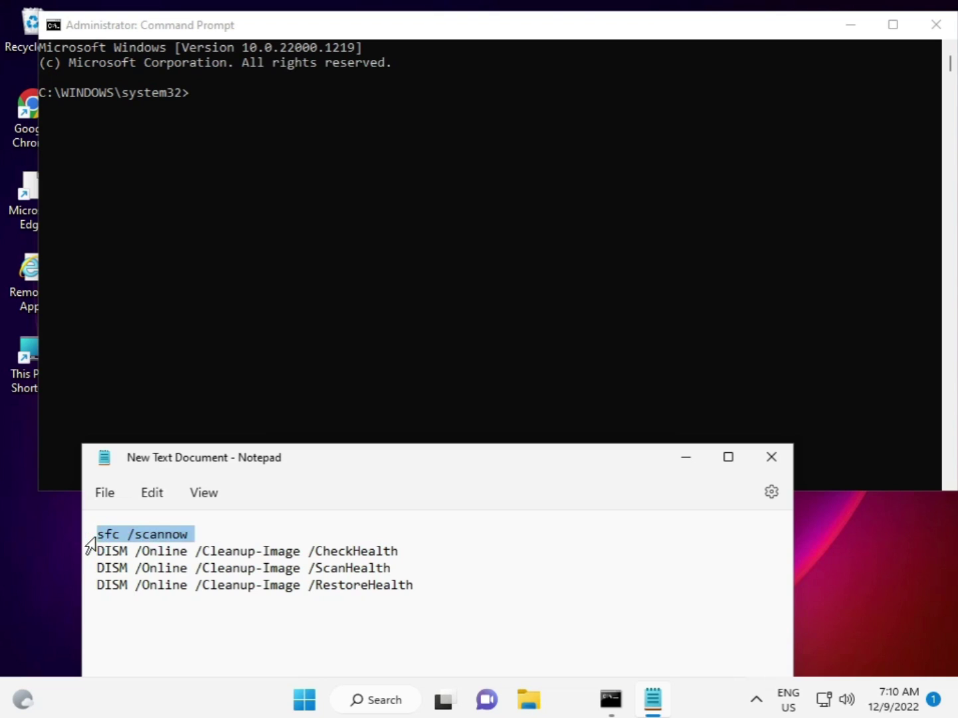
triple_click(91, 554)
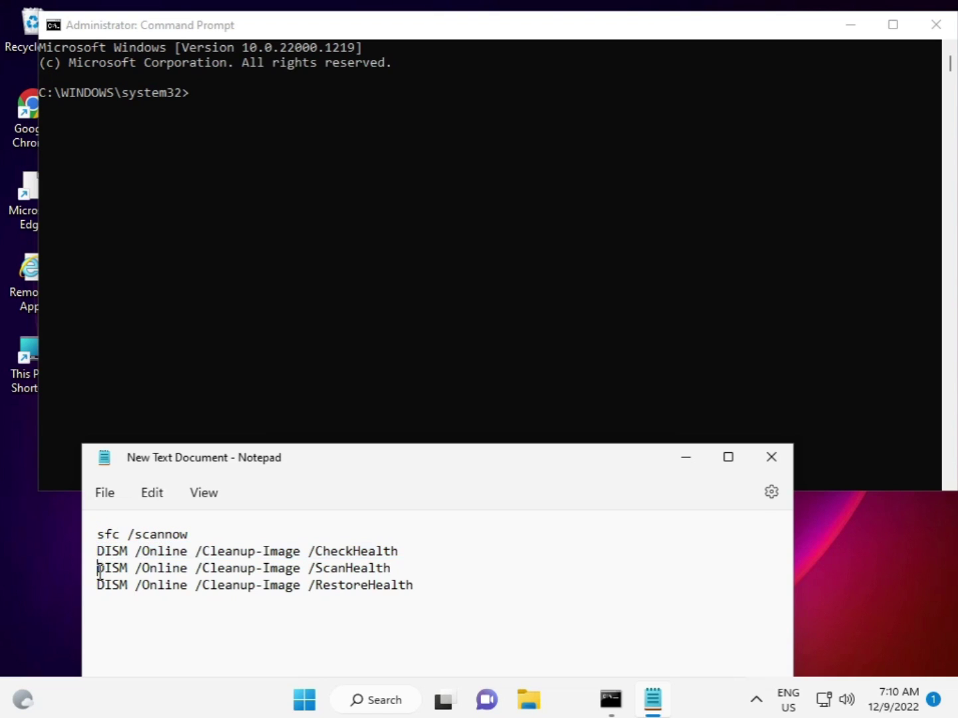
triple_click(92, 570)
triple_click(88, 588)
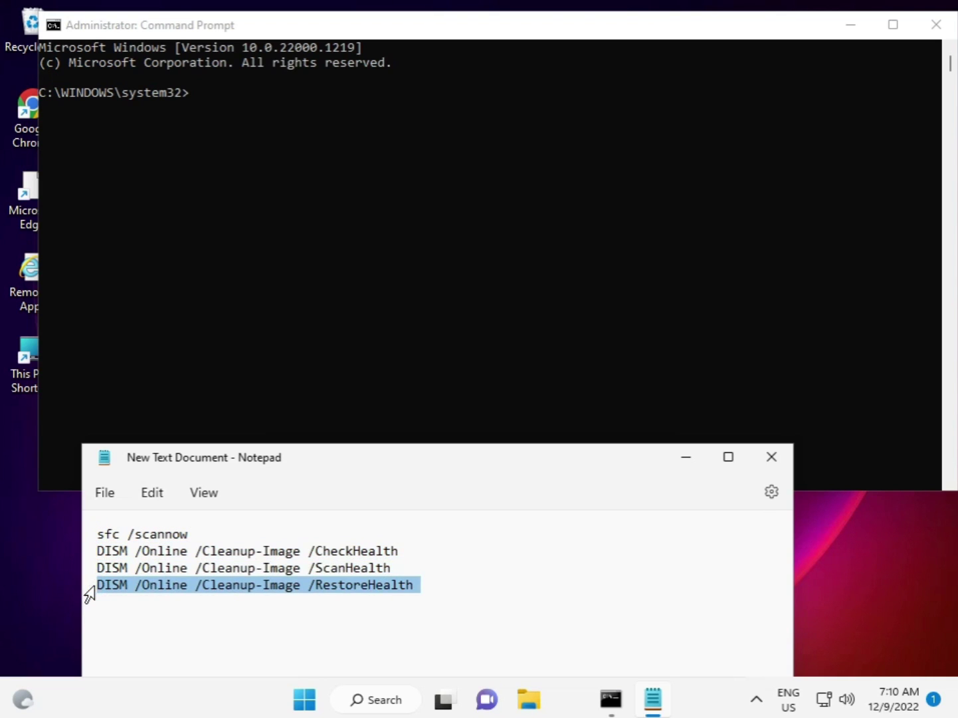
Select exactly the 'sfc /scannow' command text in Notepad
left_click(98, 534)
left_click_drag(99, 535, 192, 545)
left_click(188, 534)
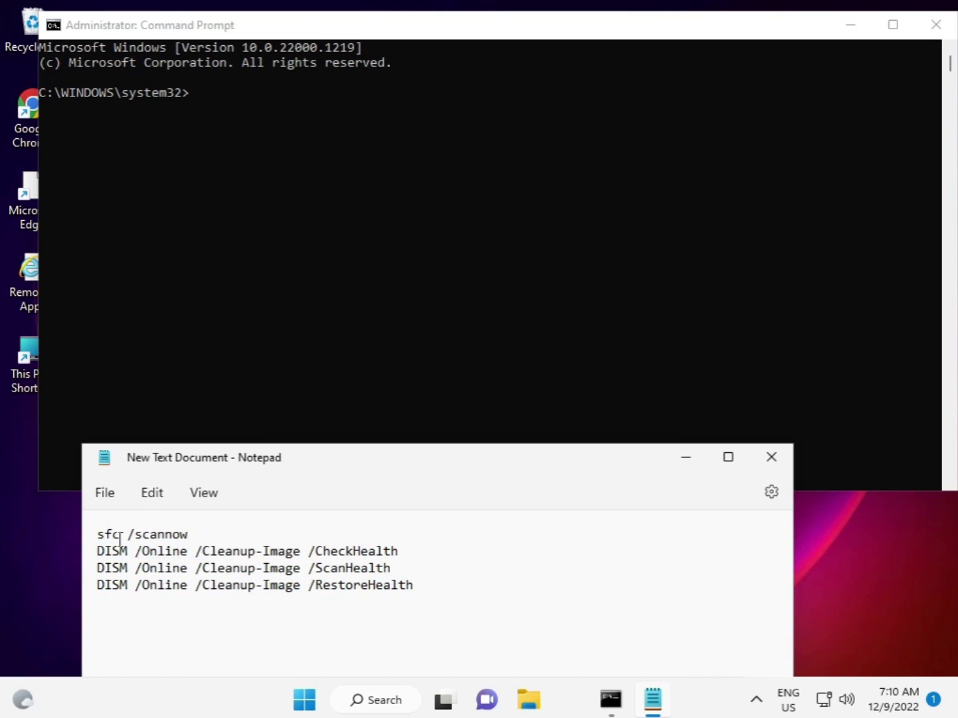
left_click_drag(97, 534, 192, 534)
key("super+c")
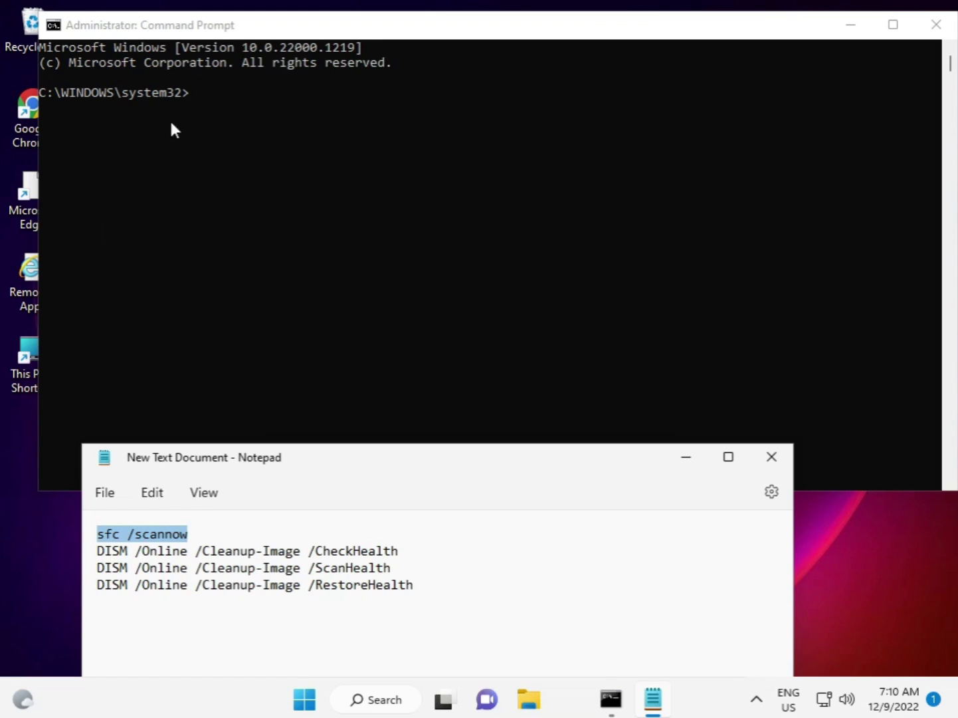
left_click(190, 93)
Paste 'sfc /scannow' at the administrator prompt and run the system scan
right_click(191, 91)
left_click(189, 93)
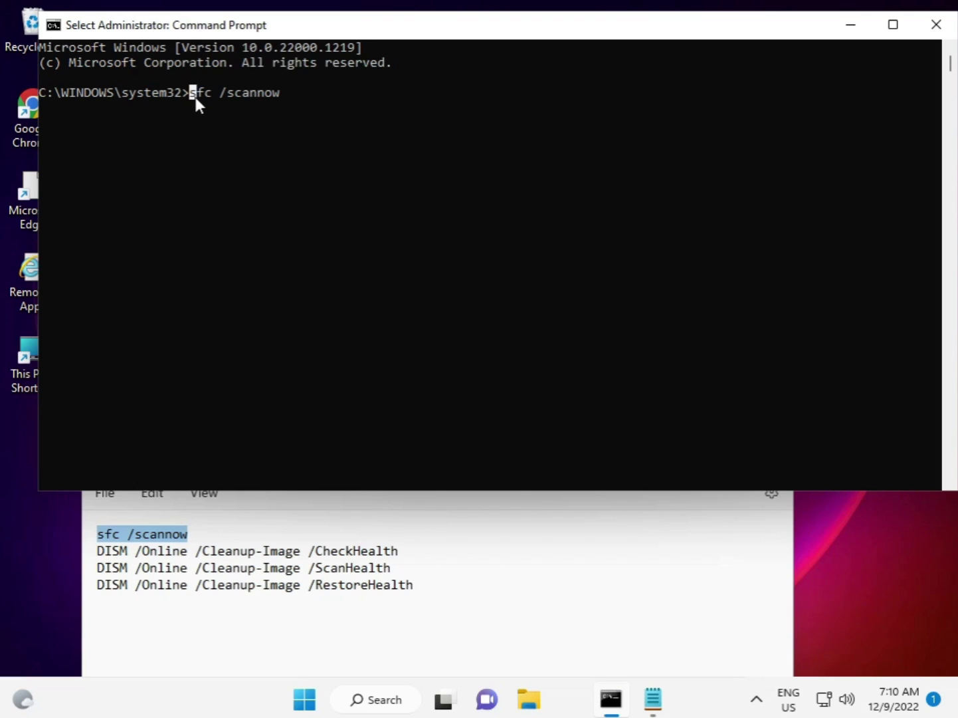
key("Escape")
key("Escape")
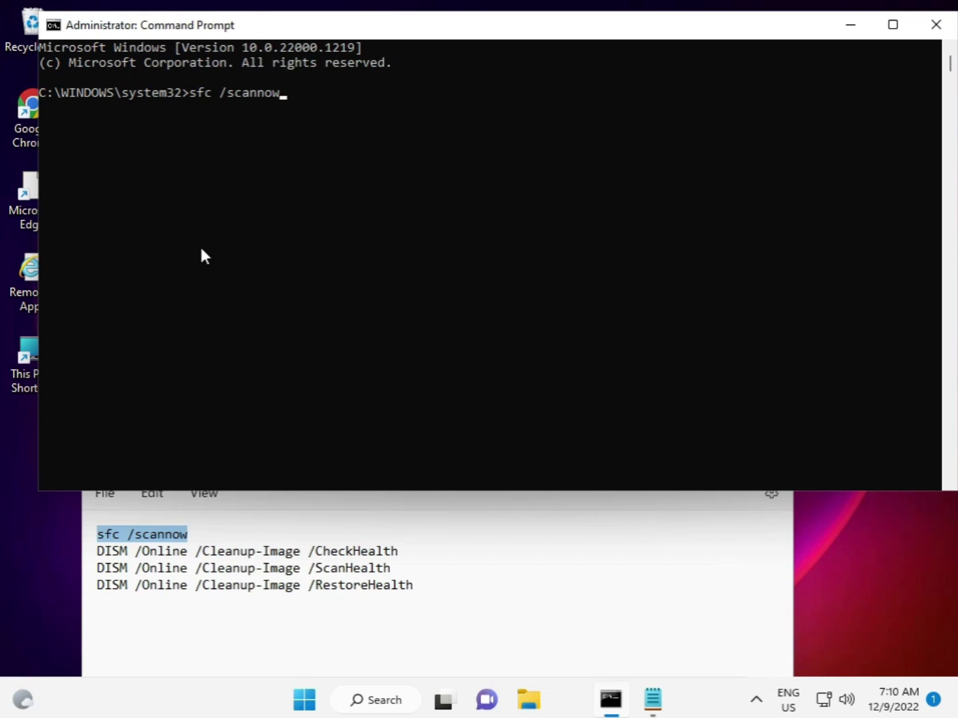
key("Return")
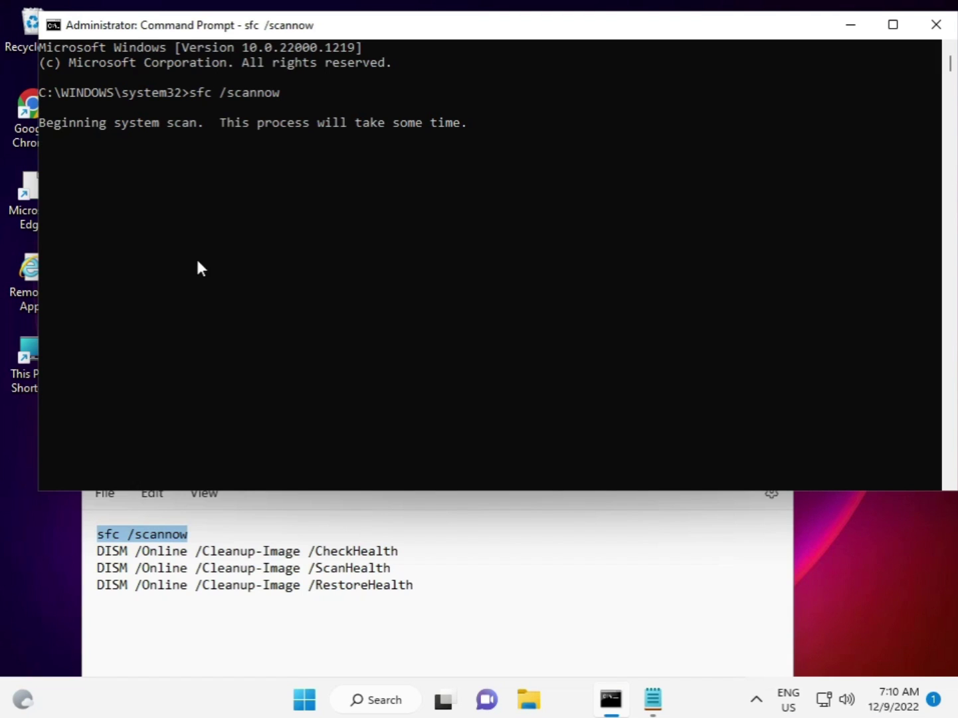
Review the DISM CheckHealth and ScanHealth lines in Notepad
triple_click(99, 553)
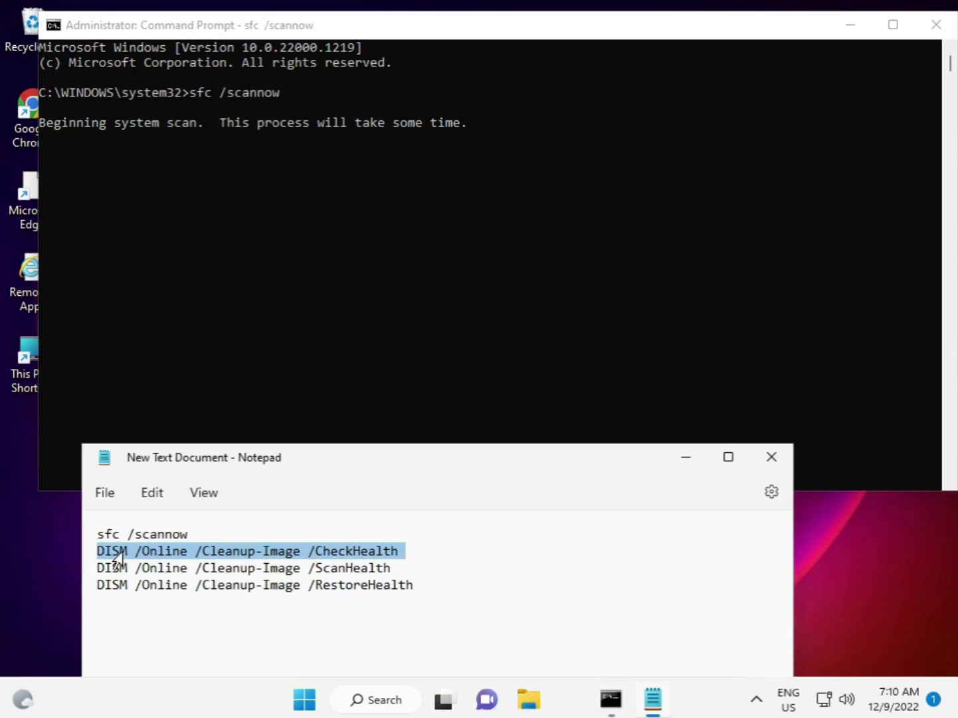
triple_click(94, 568)
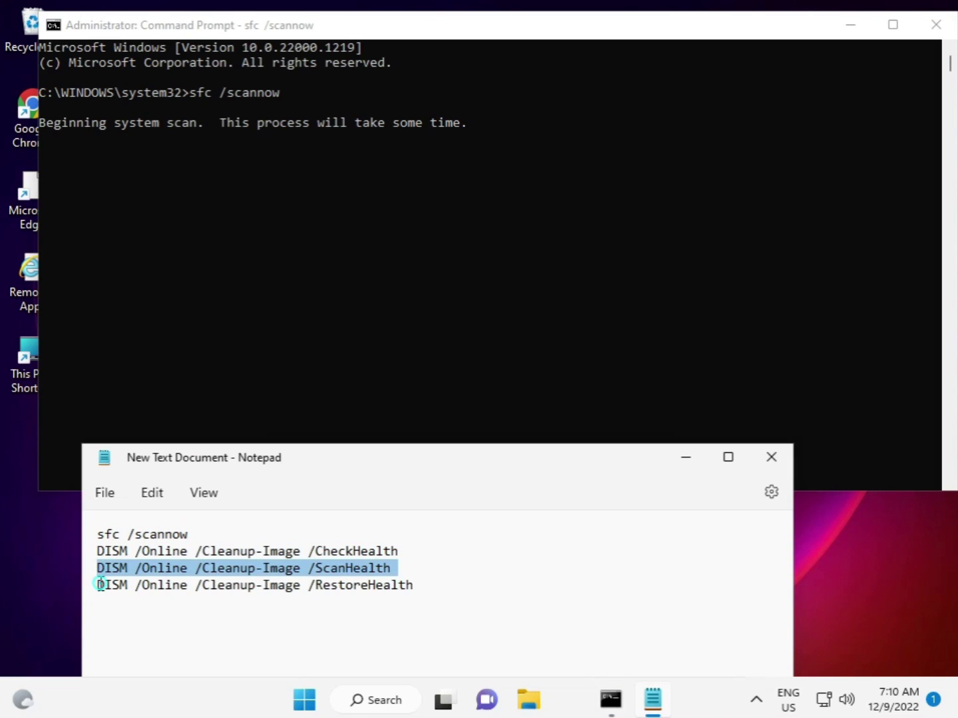
left_click(102, 584)
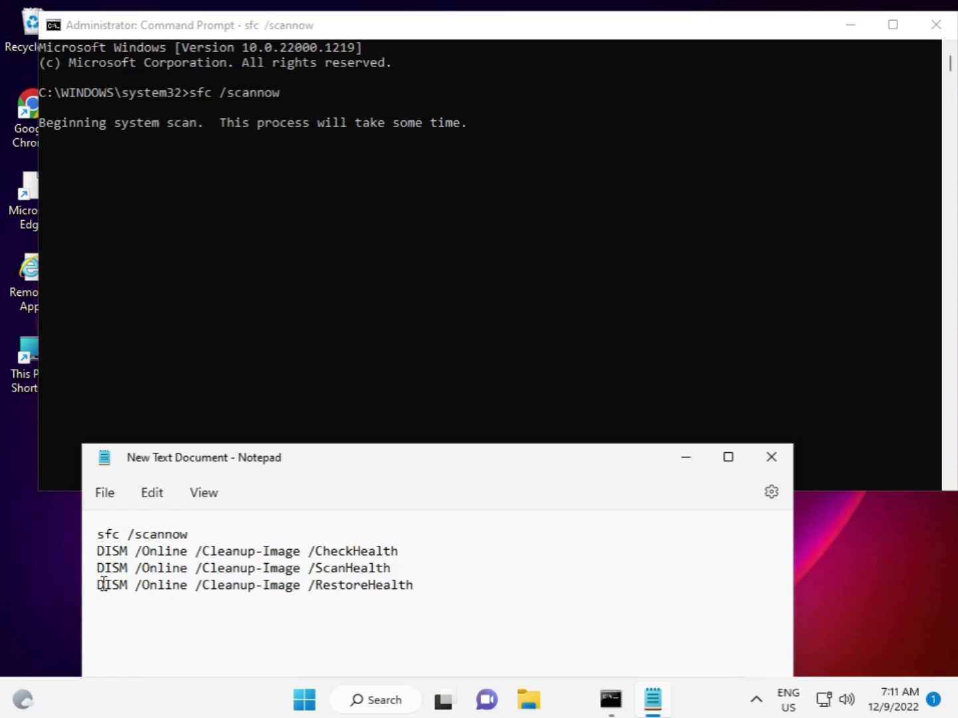
mouse_move(670, 708)
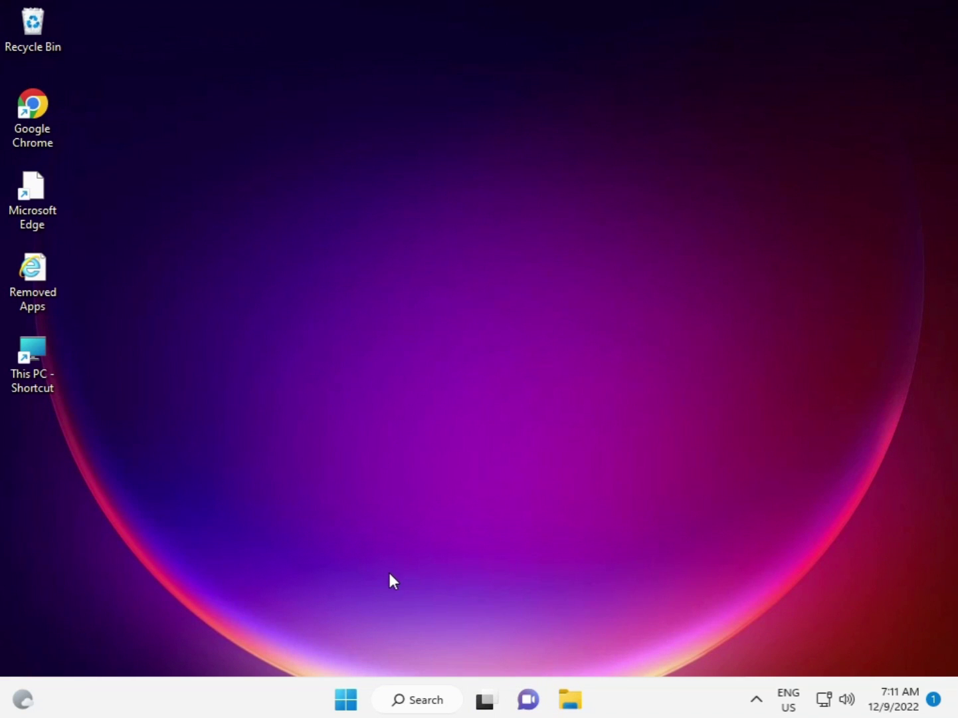
Search 'servi' from Start and run Services as administrator
left_click(348, 699)
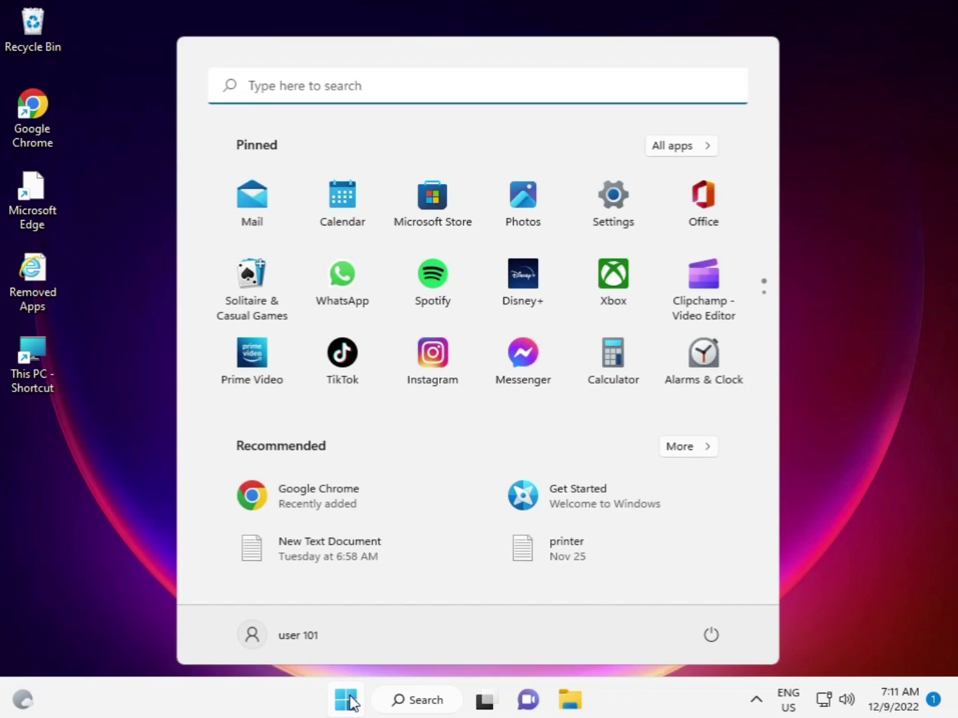
type("servi")
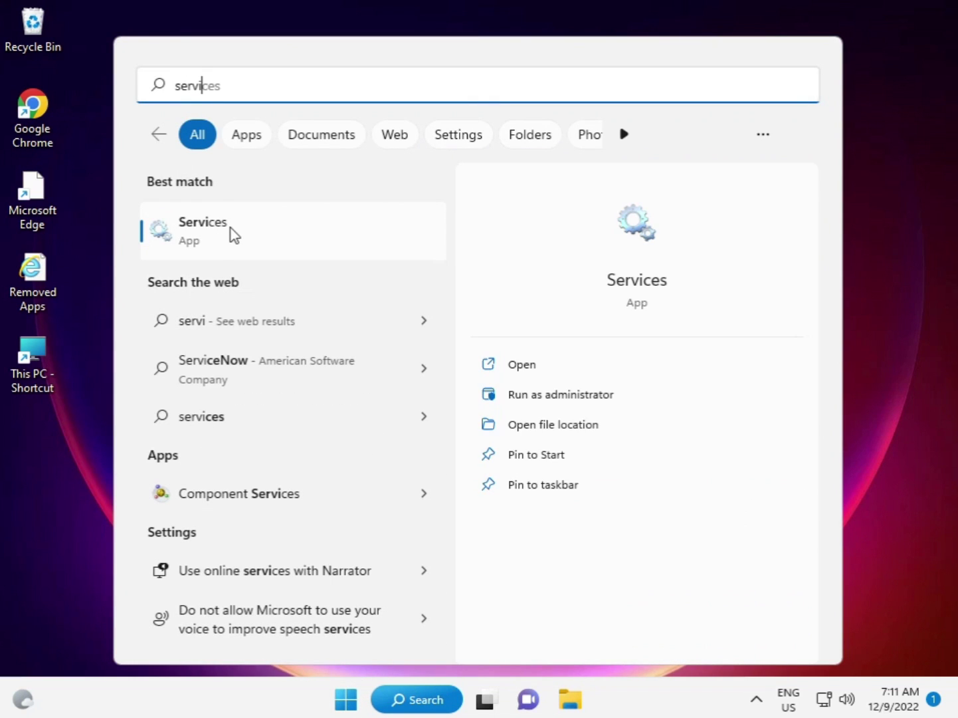
left_click(234, 234)
right_click(234, 234)
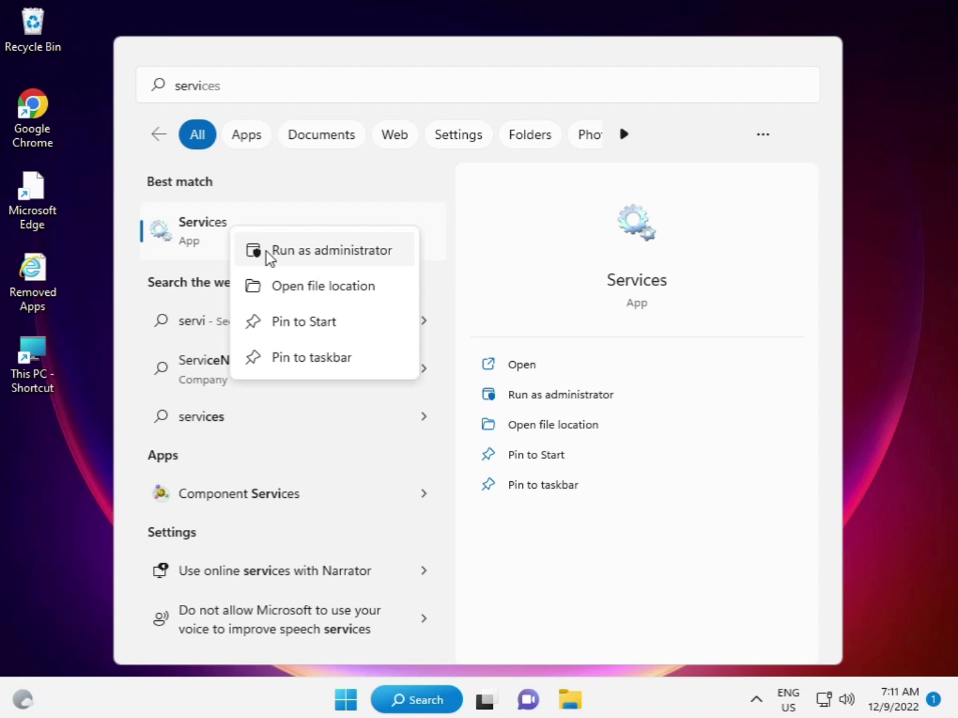
left_click(305, 254)
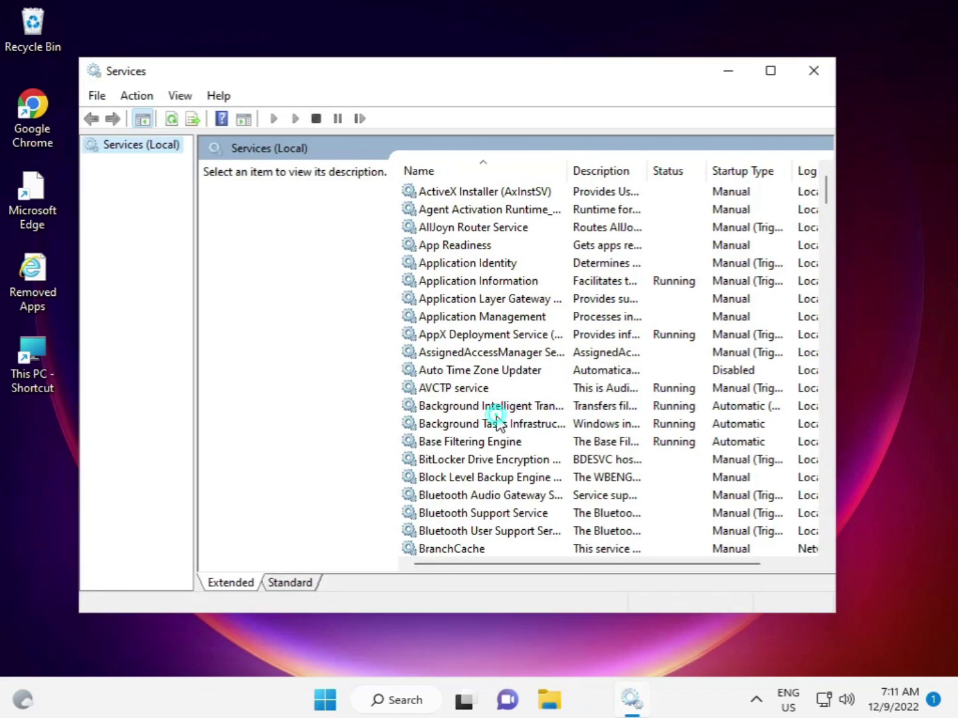
Jump to the W entries in the services list and select Windows Update
left_click(496, 420)
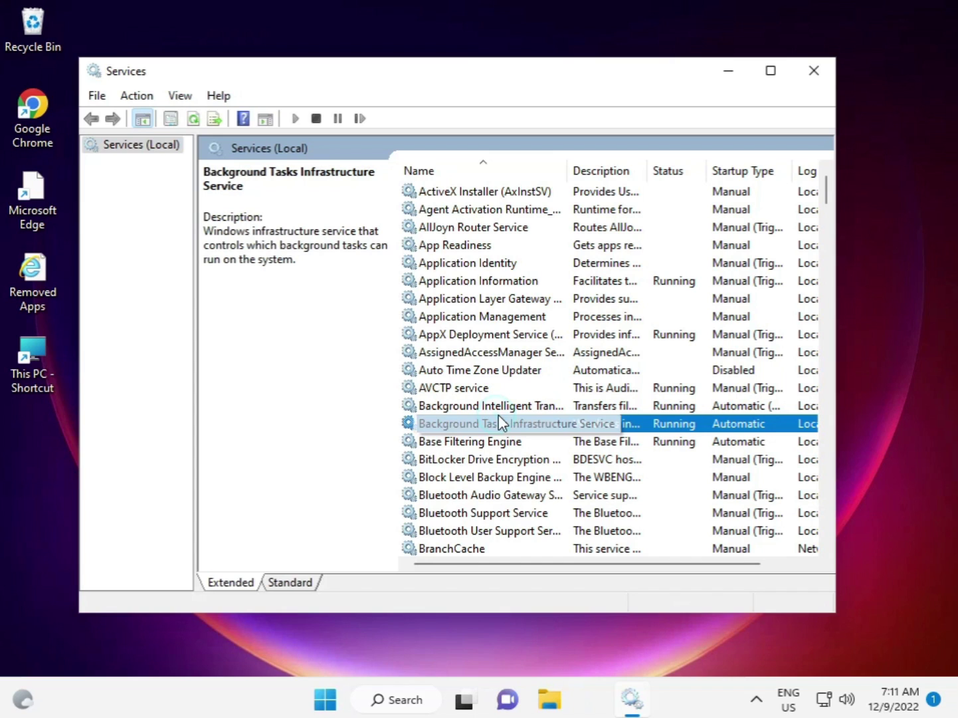
key("w")
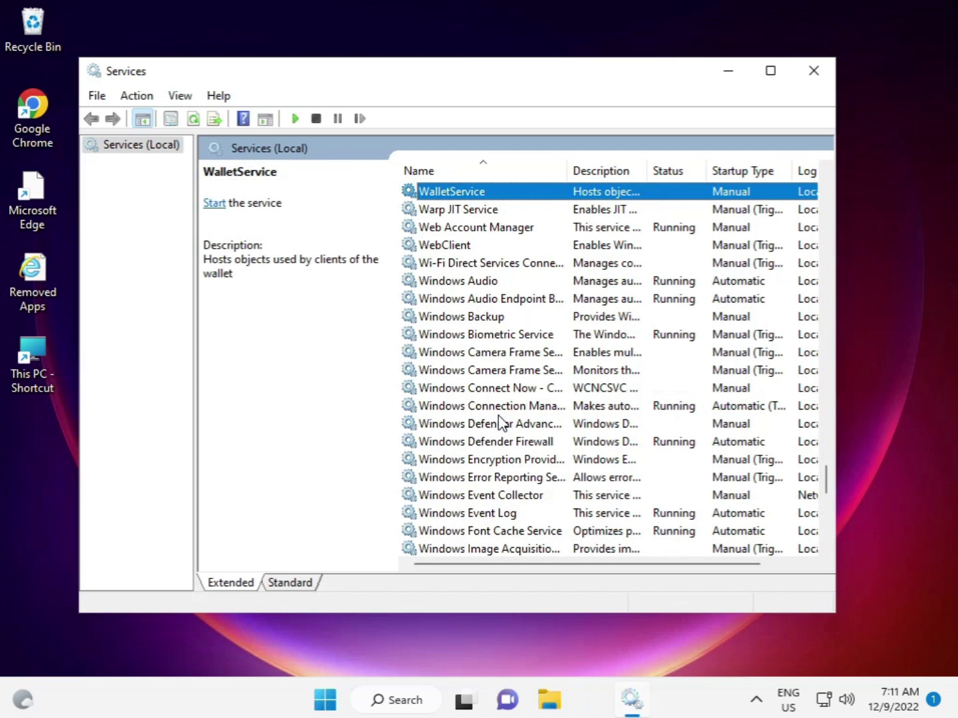
scroll(498, 479, "down", 3)
scroll(500, 479, "up", 3)
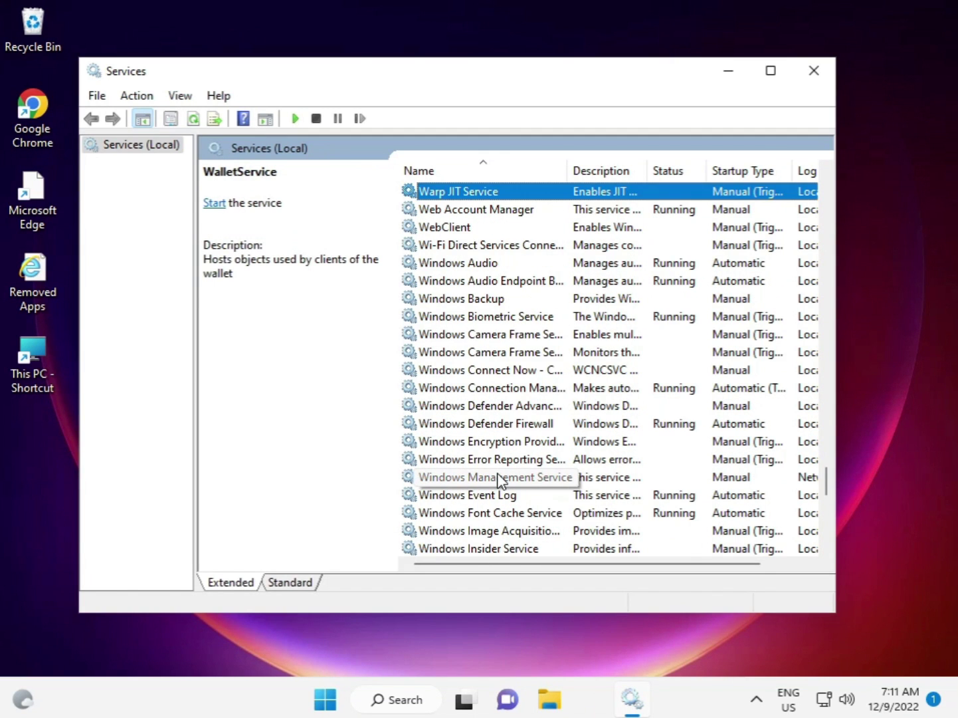
scroll(500, 480, "down", 4)
scroll(499, 480, "down", 7)
scroll(500, 480, "up", 3)
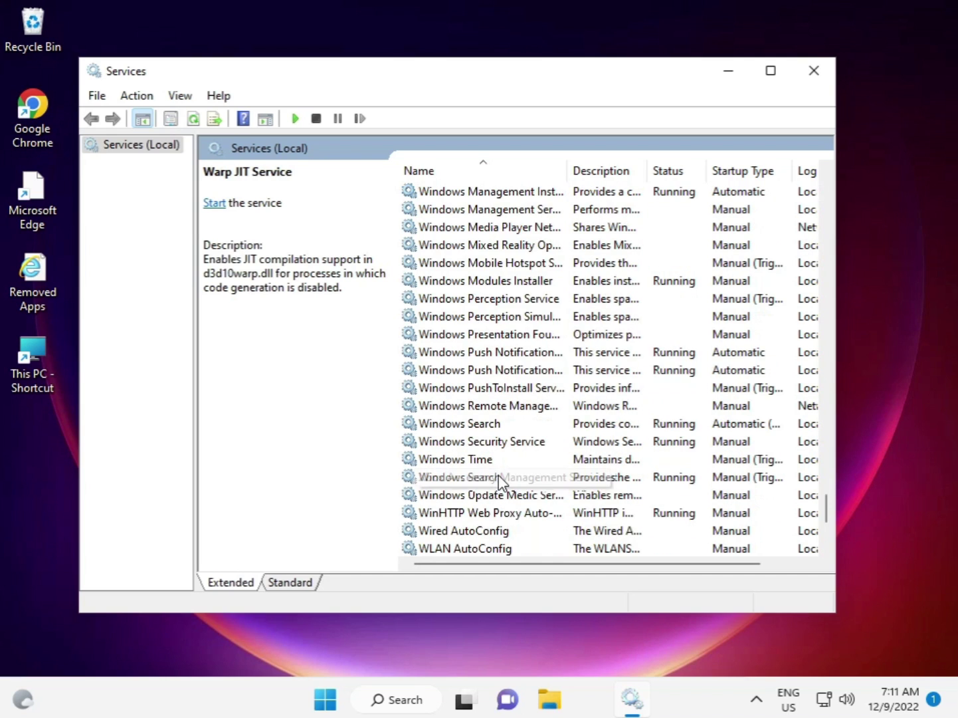
scroll(499, 478, "up", 1)
left_click(488, 531)
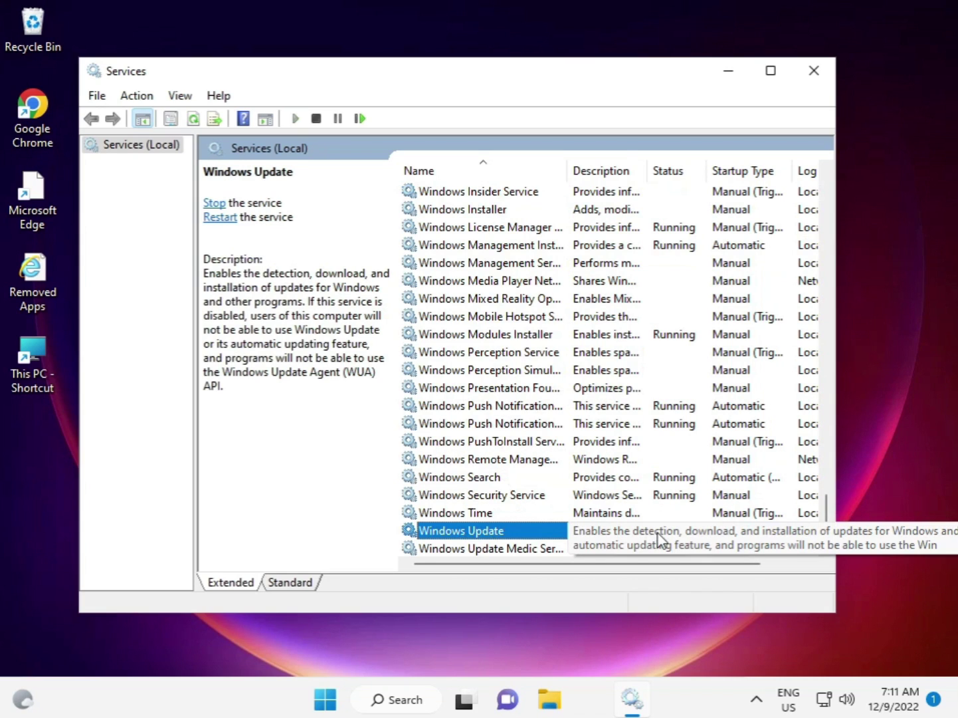
Set Windows Update's startup type to Automatic, apply it, and restart the service
double_click(518, 531)
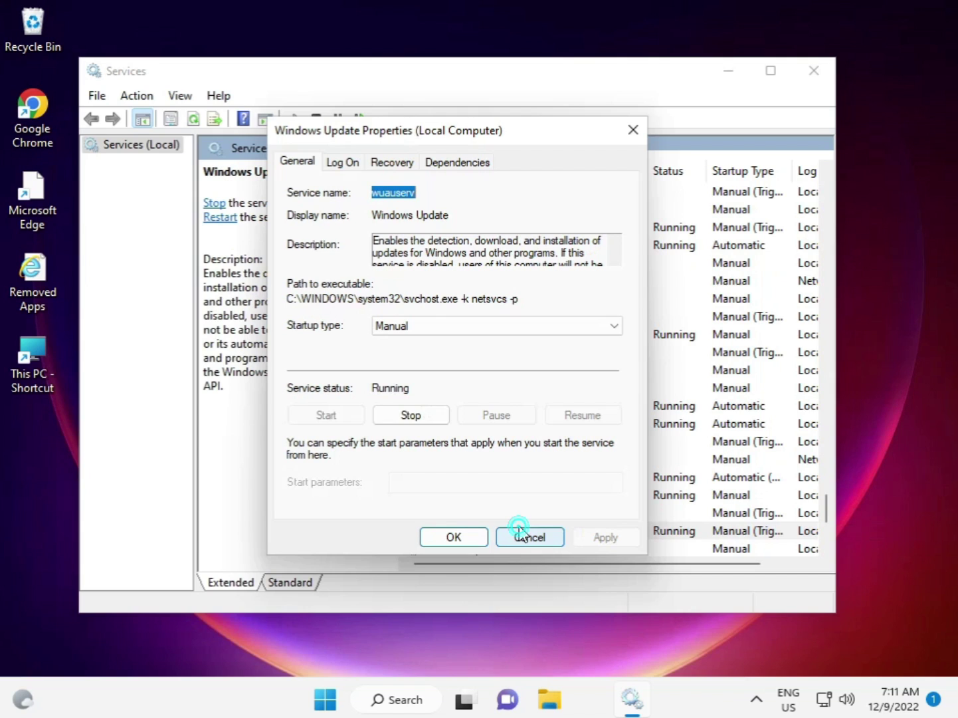
left_click(407, 327)
left_click(402, 358)
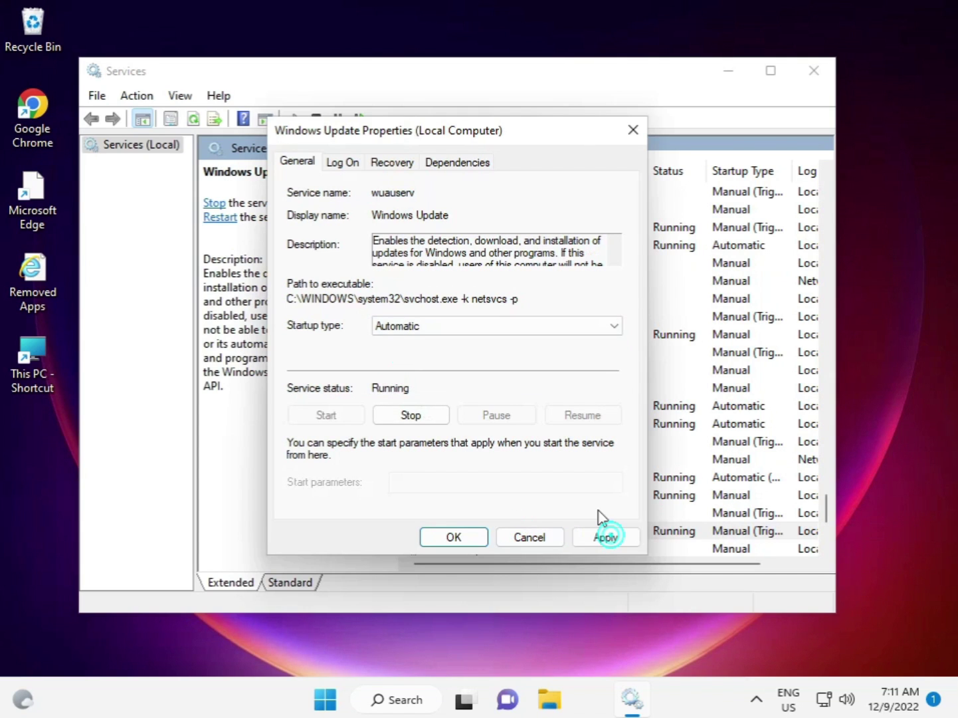
left_click(615, 537)
left_click(445, 534)
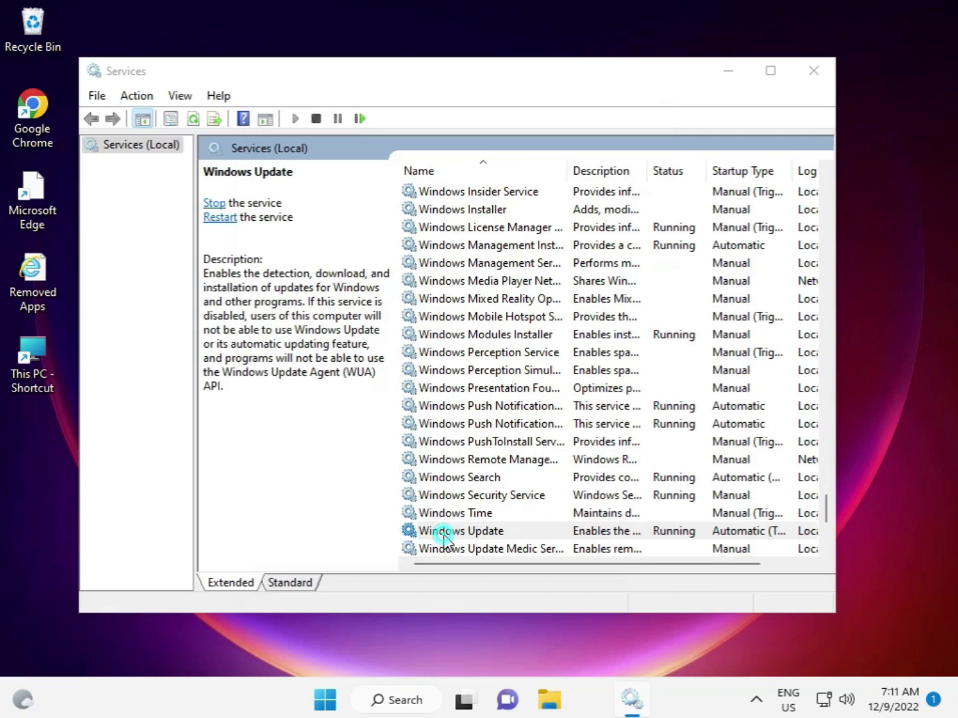
left_click(445, 534)
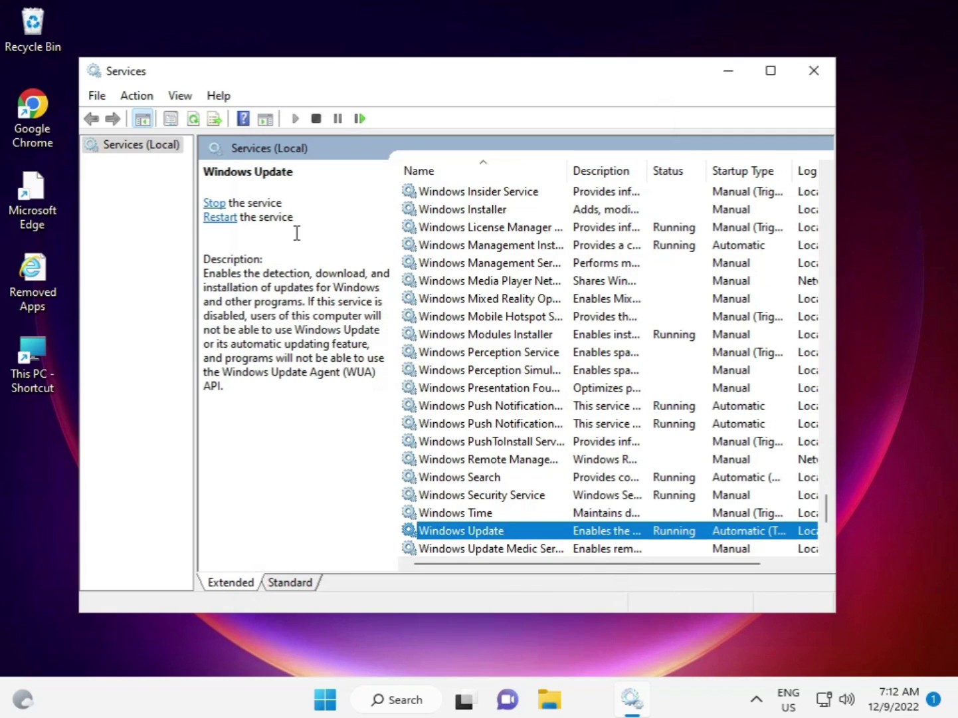
left_click(210, 219)
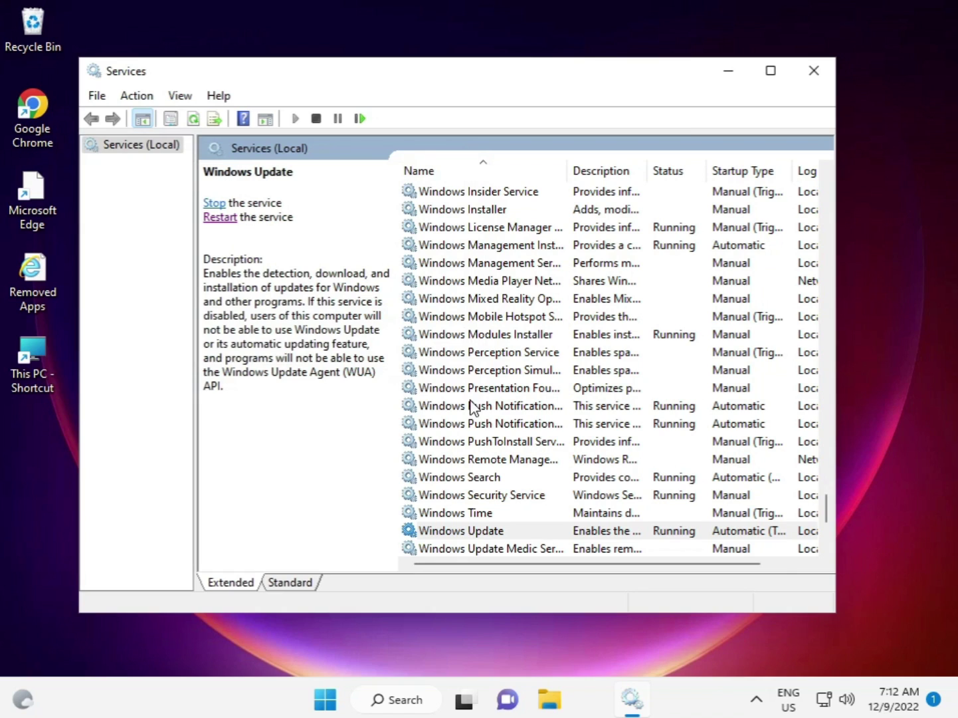
Close Services and open a Windows Security view from the hidden tray icons
left_click(814, 73)
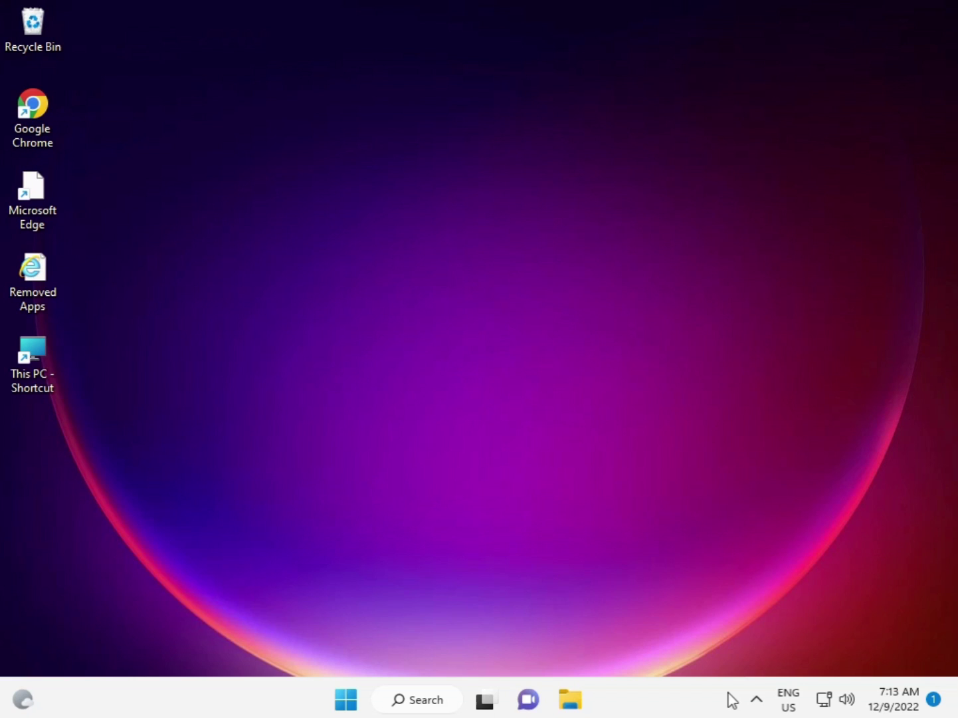
left_click(755, 697)
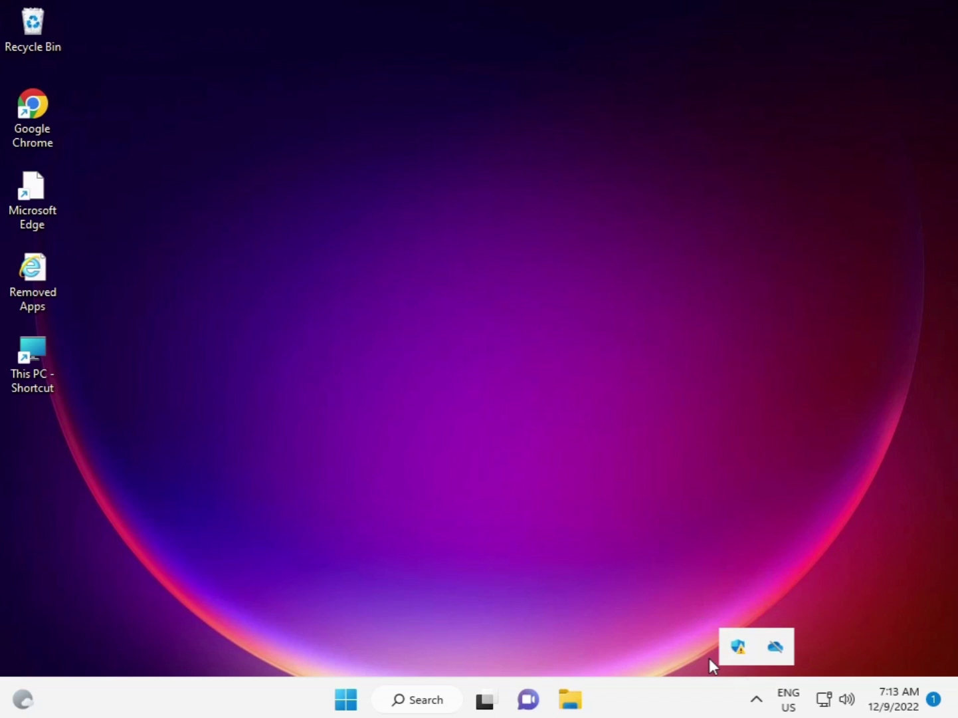
right_click(738, 646)
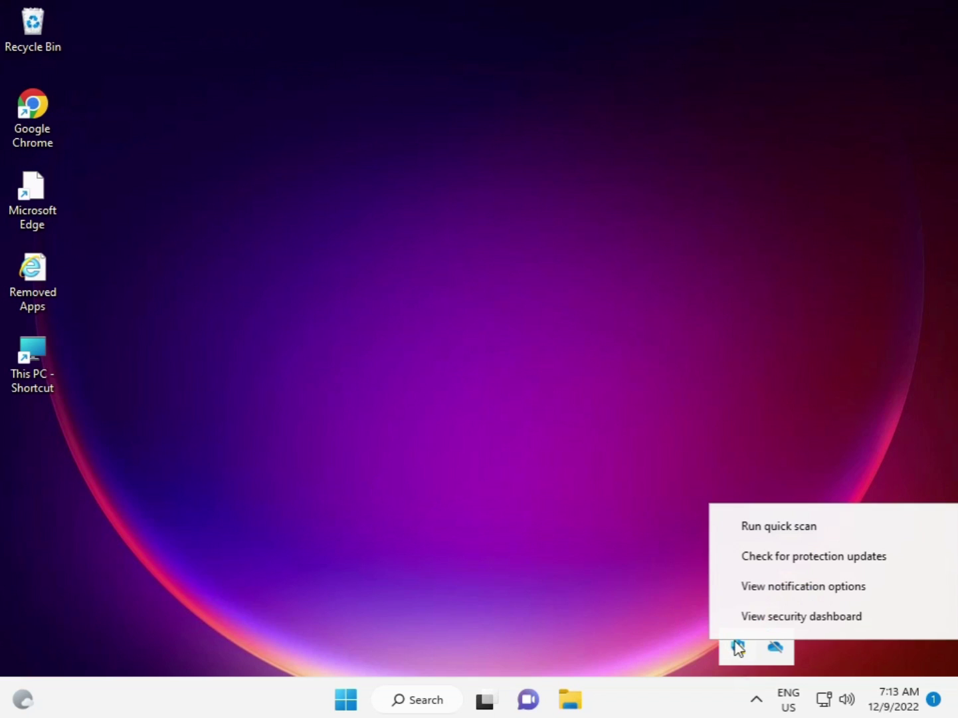
left_click(725, 609)
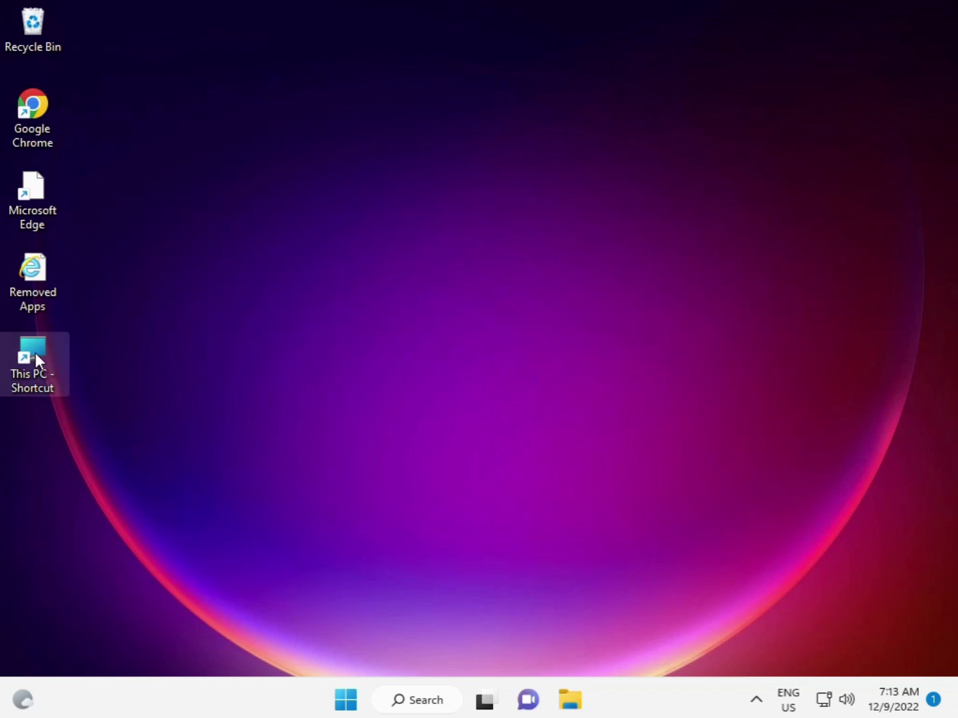
Search 'con' from Start and launch Control Panel
left_click(348, 699)
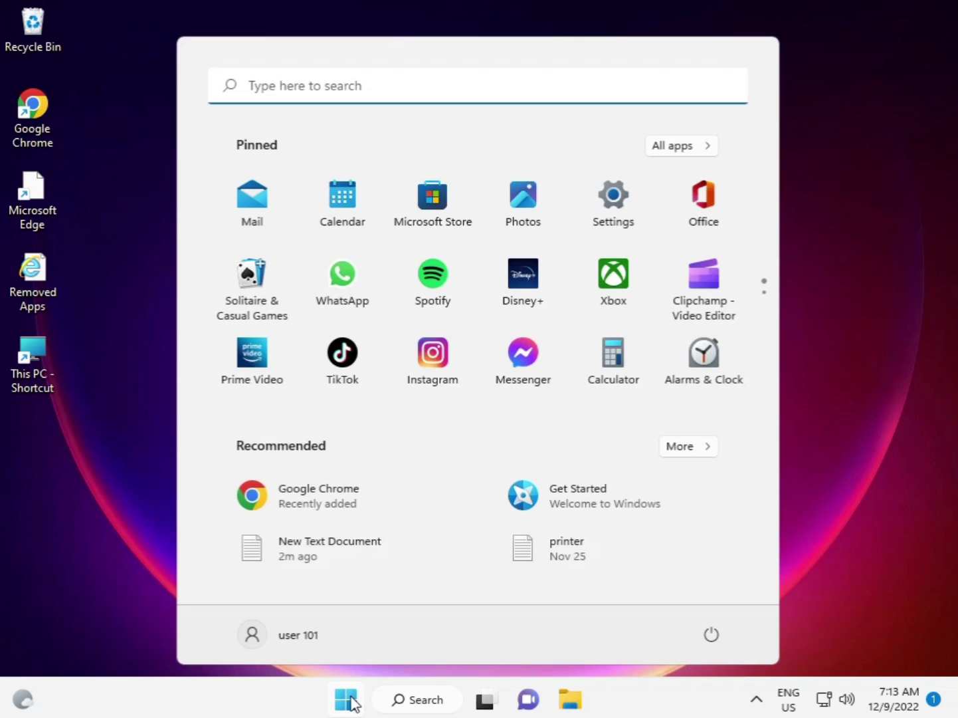
type("con")
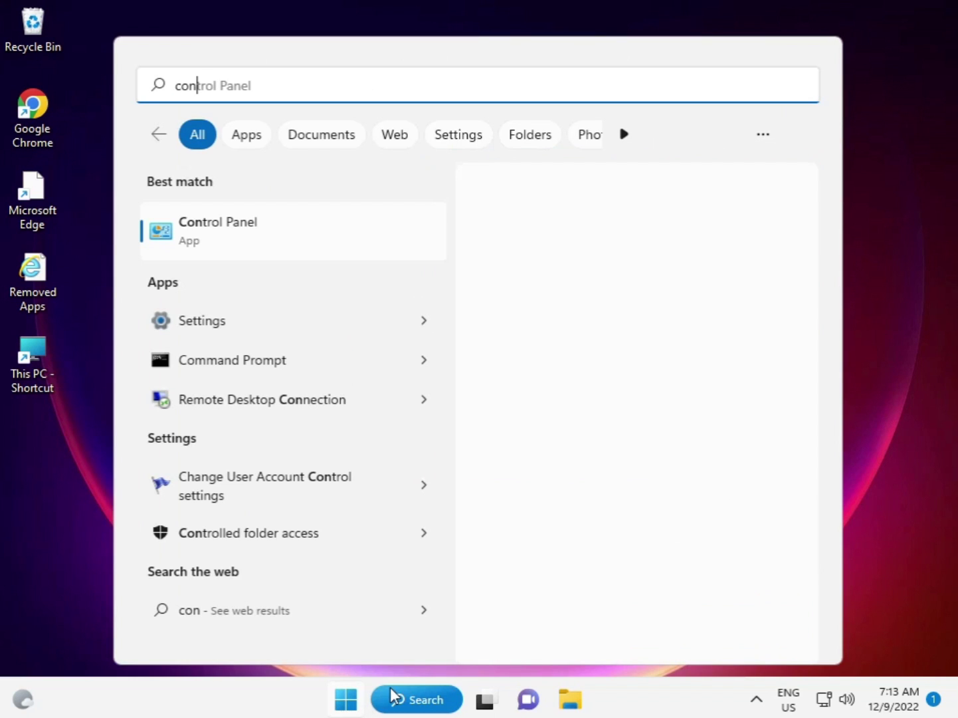
left_click(263, 228)
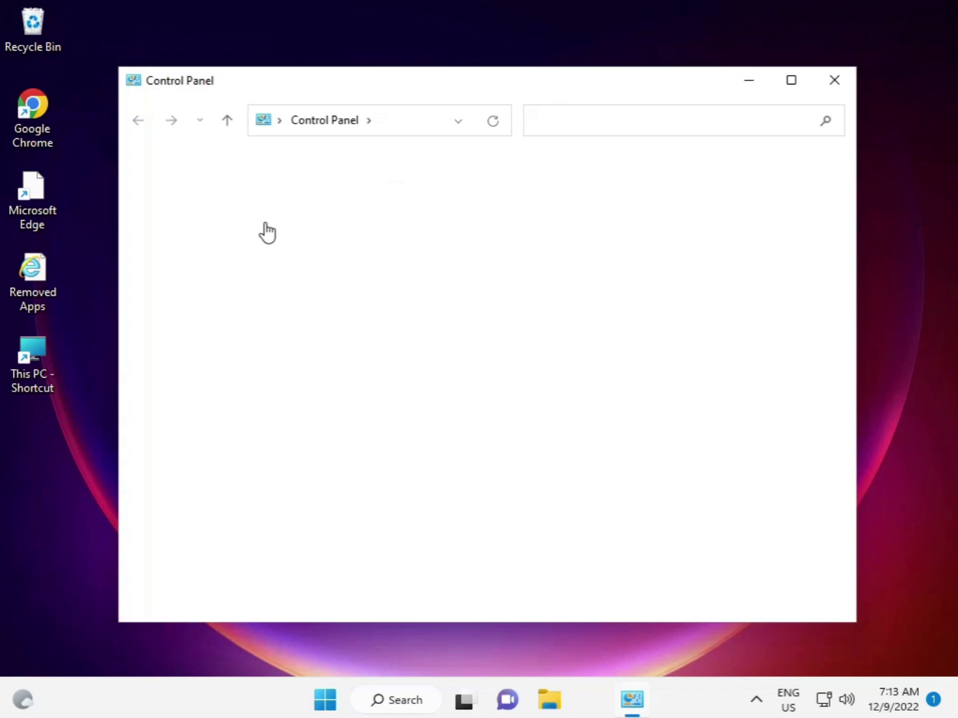
Turn off Windows Defender Firewall for both private and public networks under System and Security
left_click(769, 178)
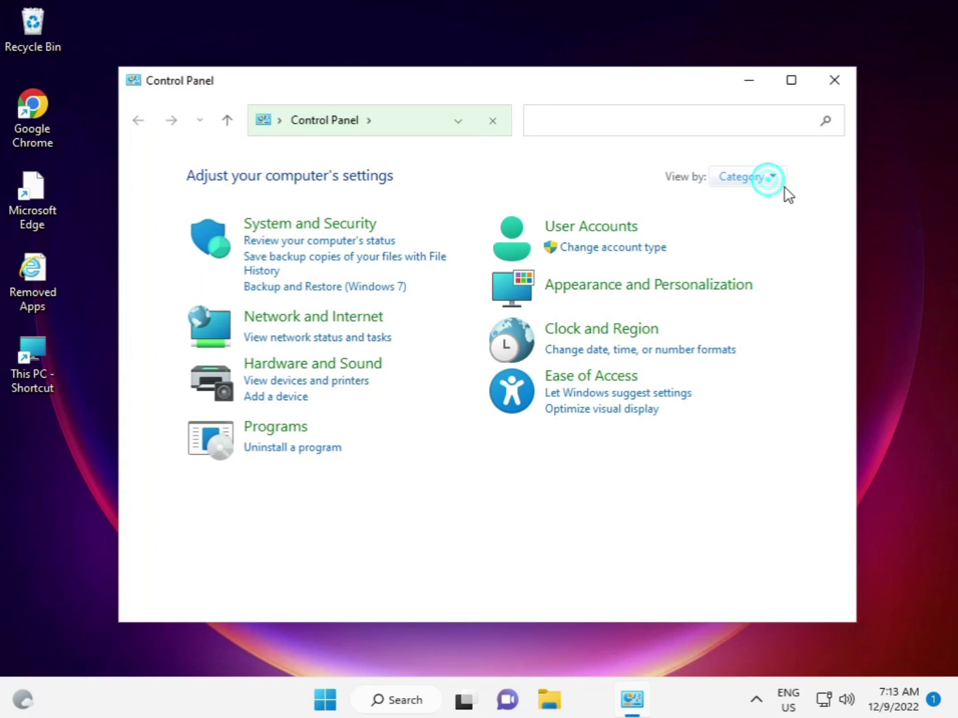
left_click(771, 201)
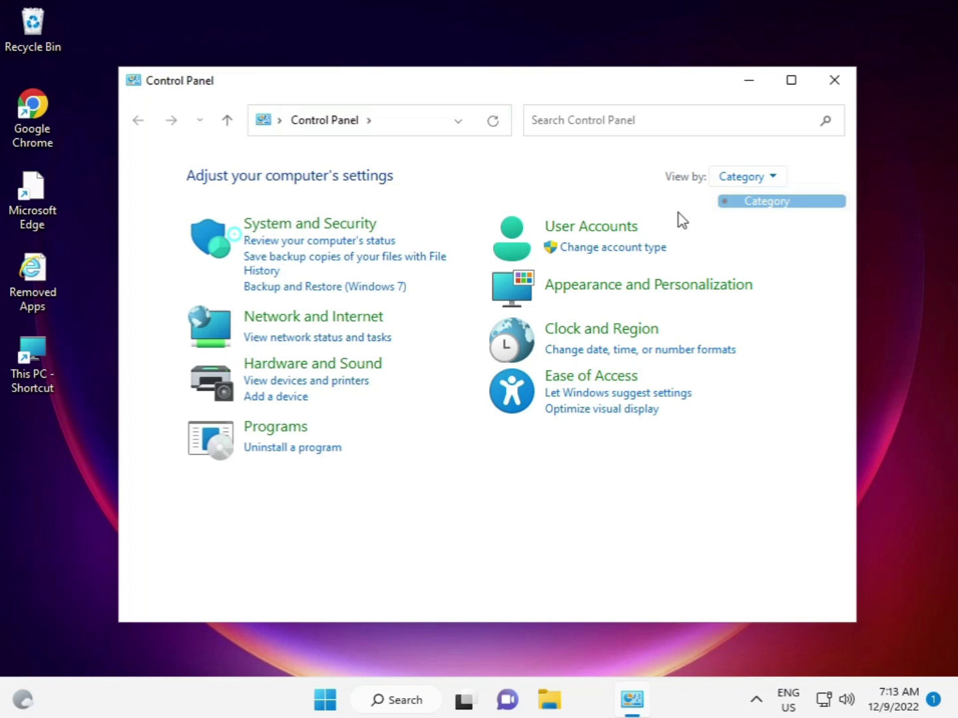
left_click(290, 222)
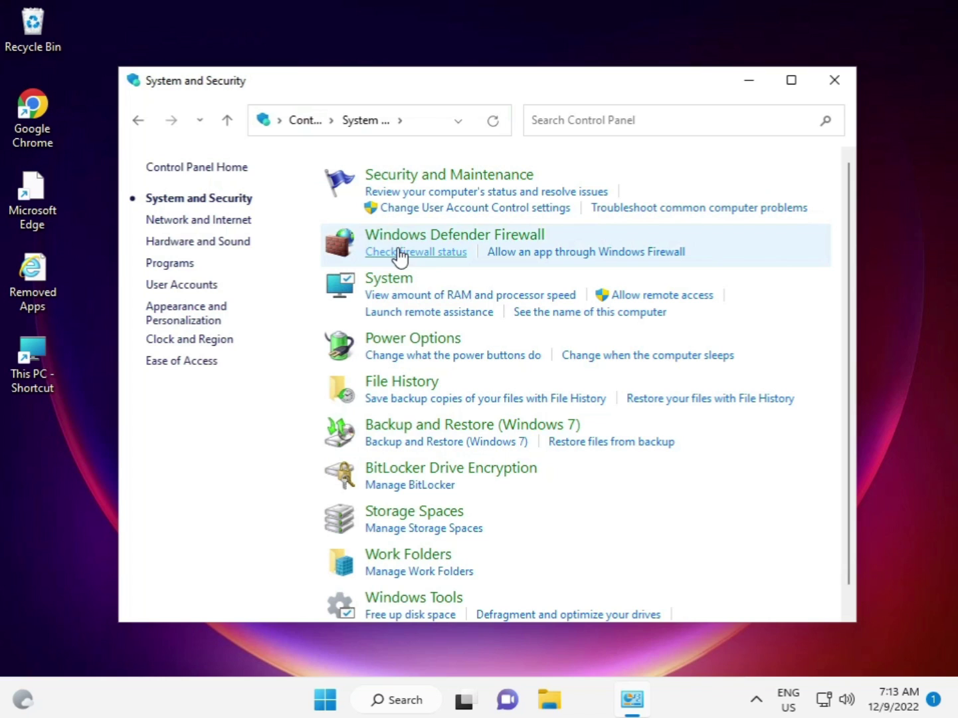
left_click(407, 236)
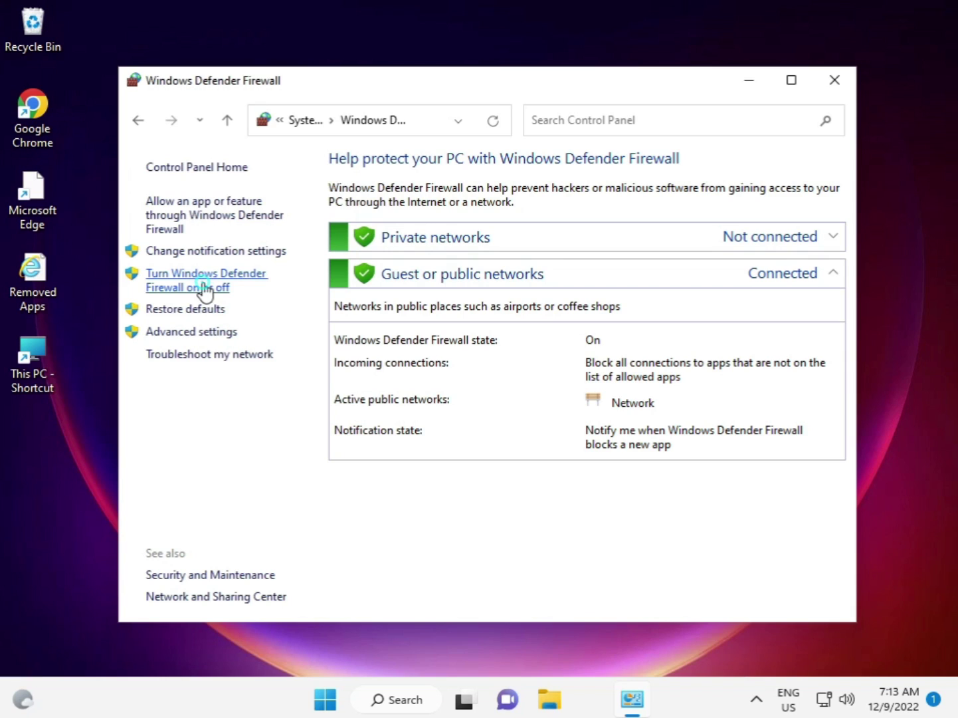
left_click(203, 283)
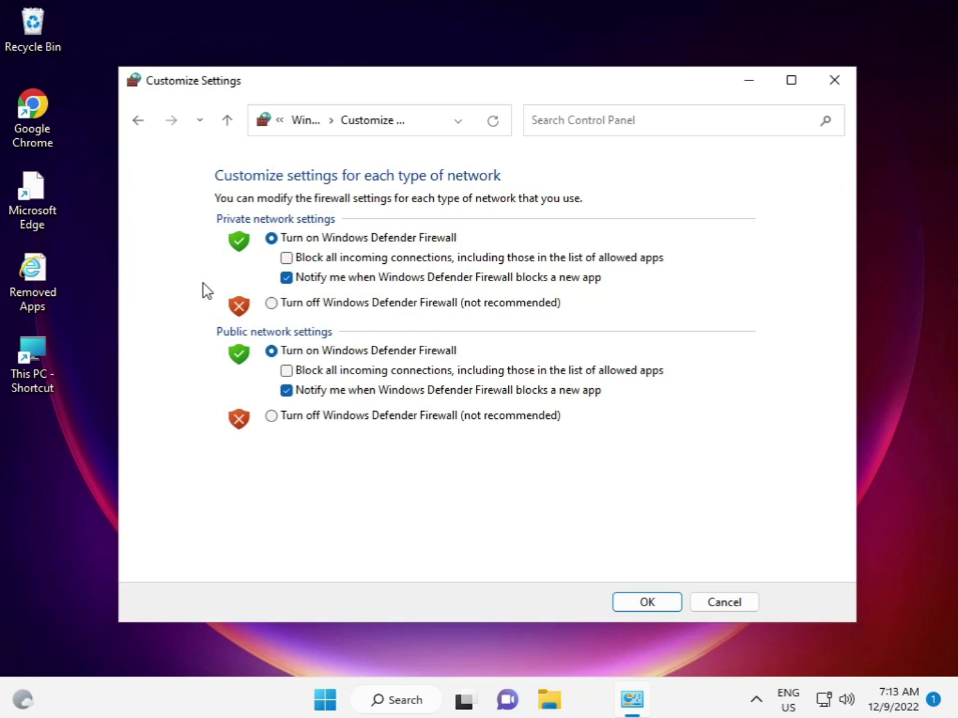
left_click(271, 303)
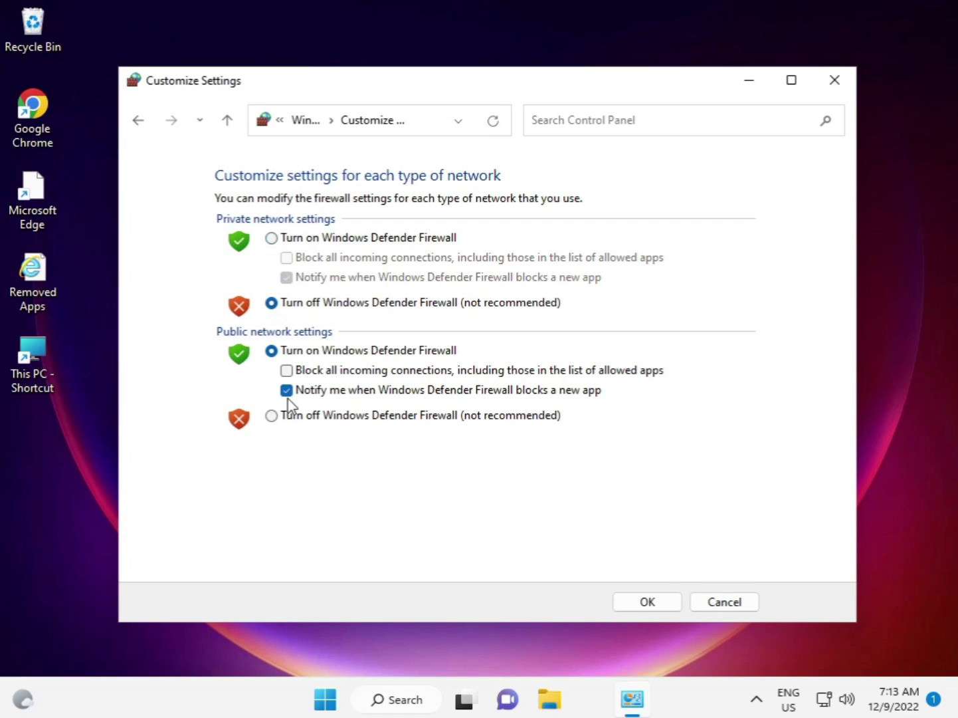
left_click(272, 415)
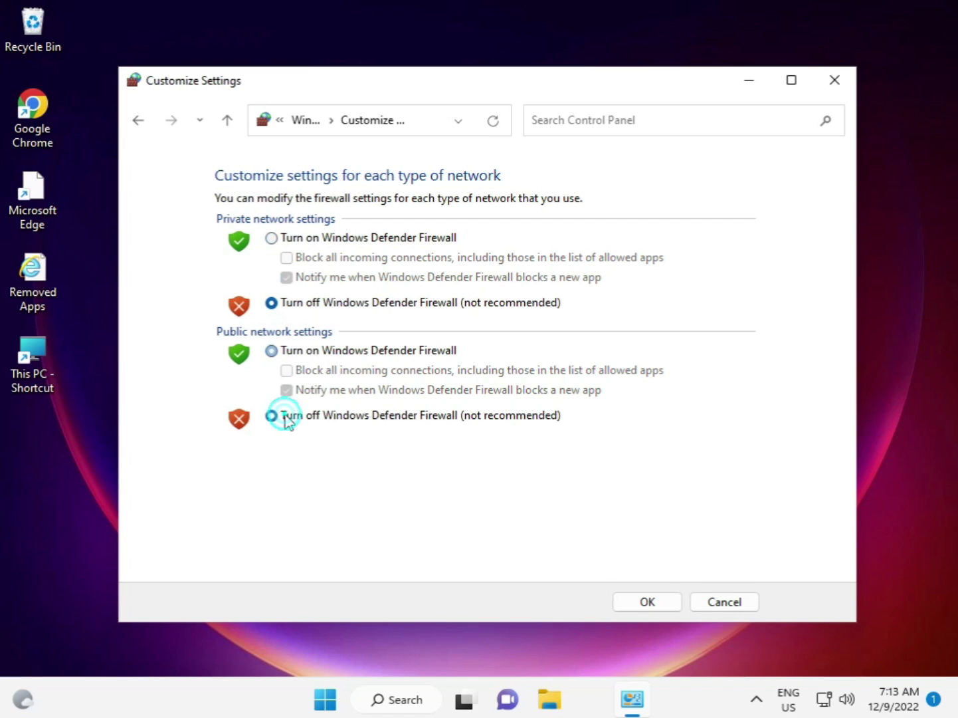
left_click(627, 600)
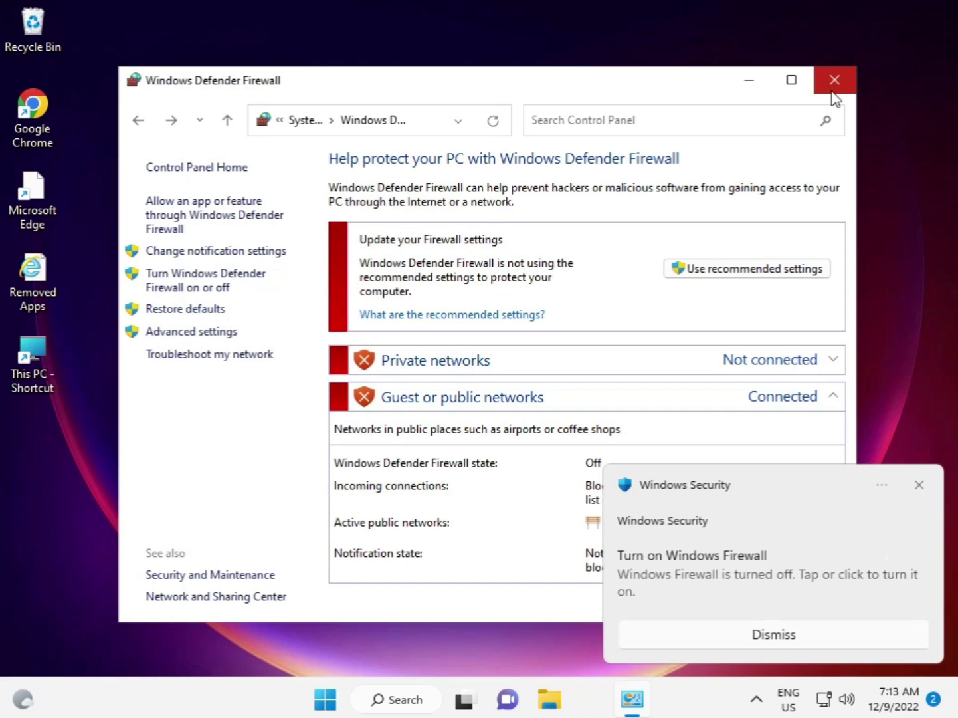
Close the Windows Defender Firewall window and dismiss the Windows Security notification
left_click(832, 92)
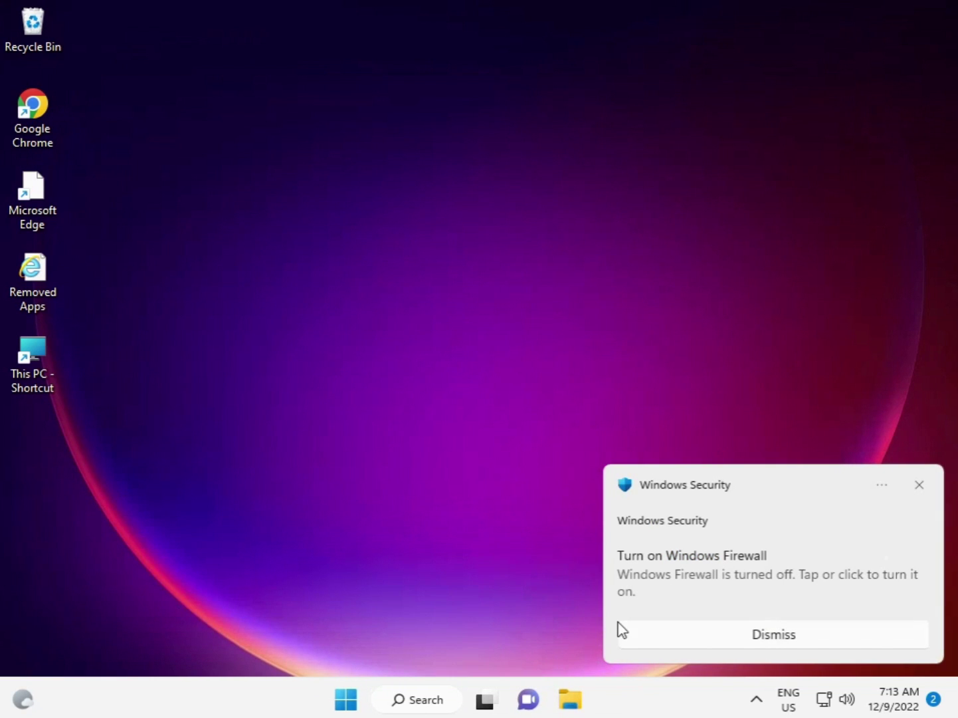
left_click(917, 487)
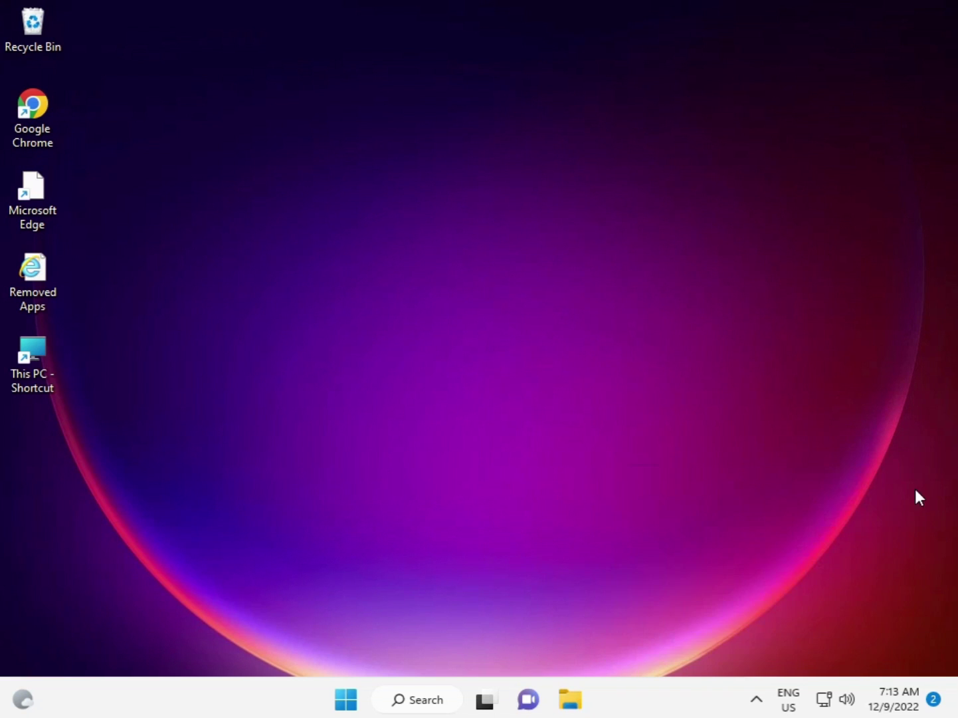
Launch Chrome, rerun the earlier 'microsoft cata logo' search and open the Microsoft Update Catalog result
double_click(55, 117)
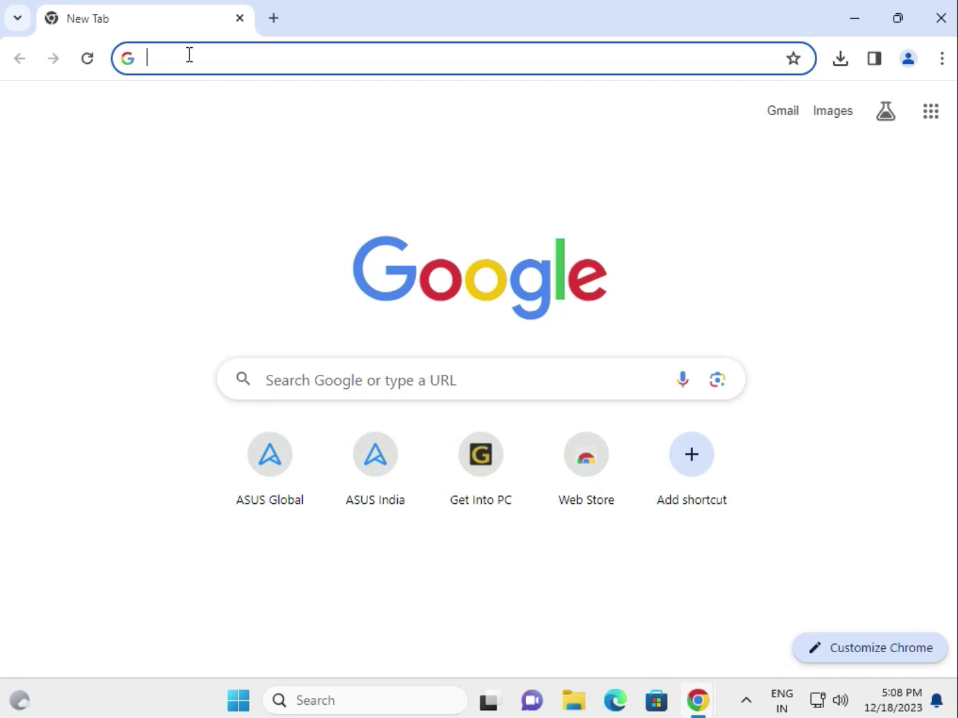
left_click(190, 56)
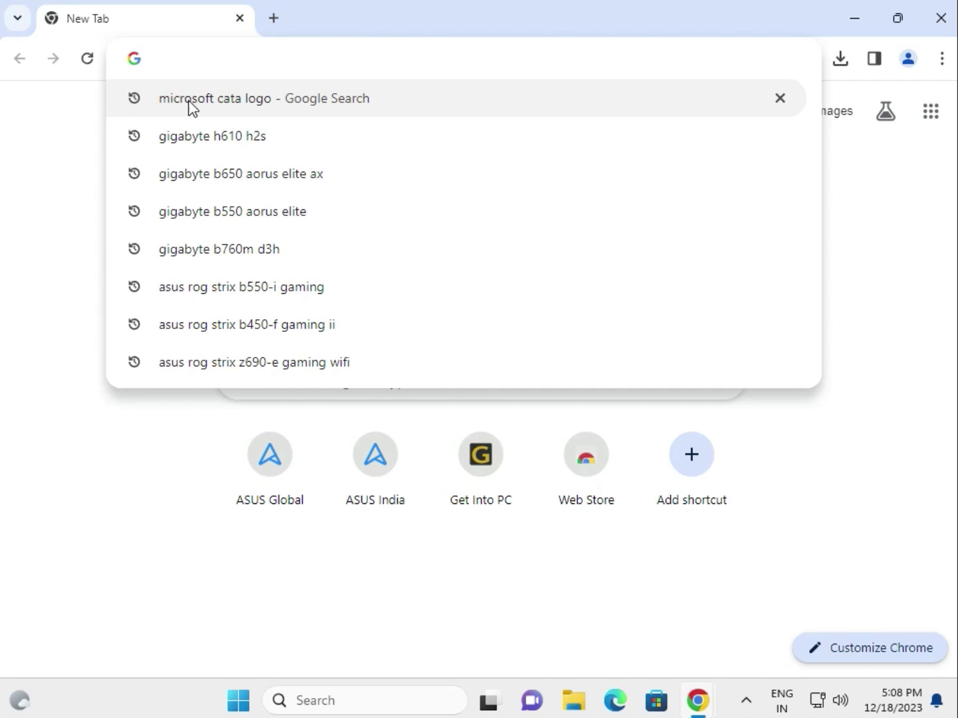
key("Down")
key("Return")
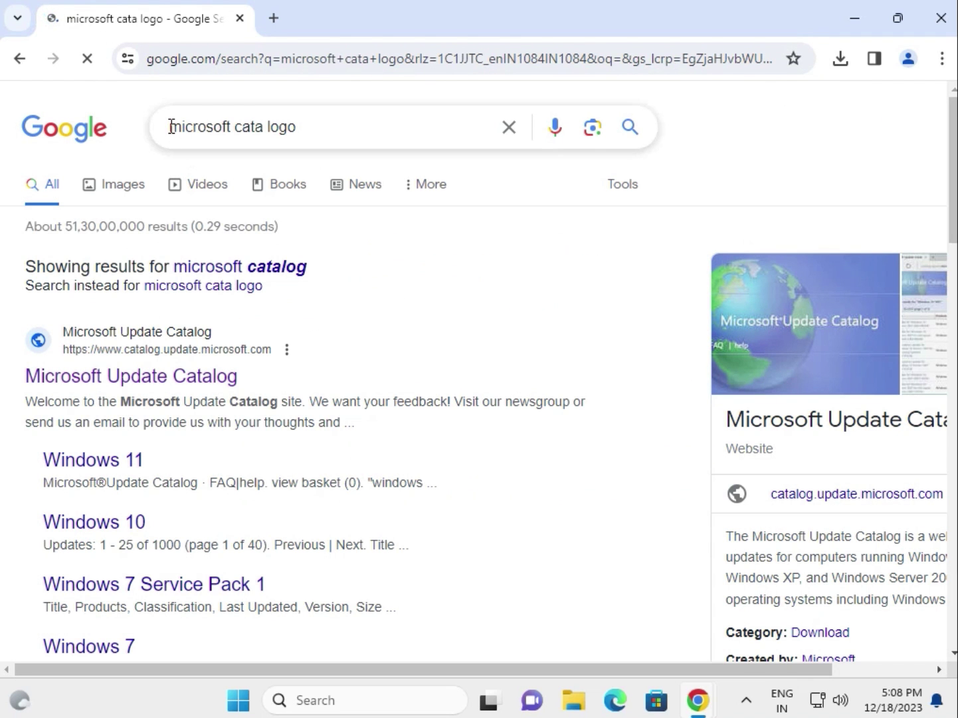
left_click_drag(172, 126, 321, 126)
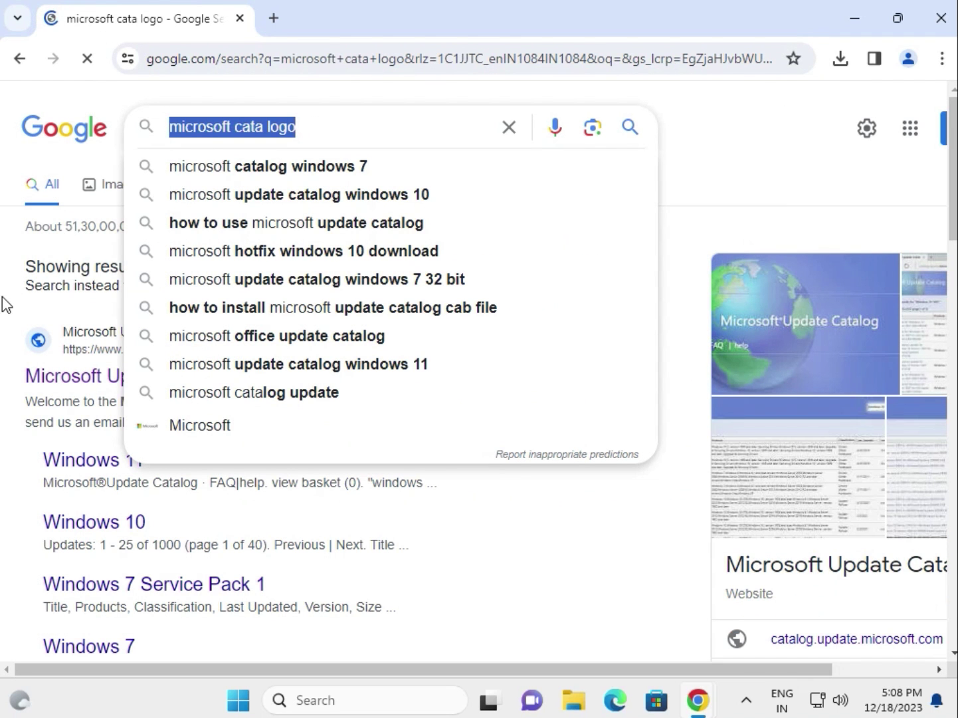
left_click(8, 304)
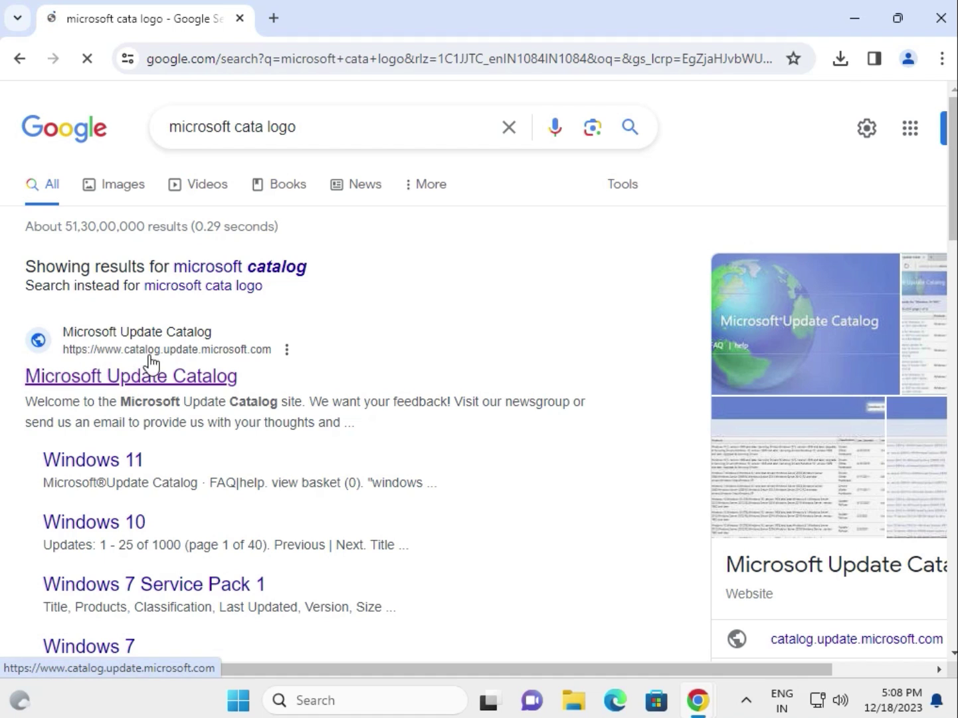
left_click(224, 377)
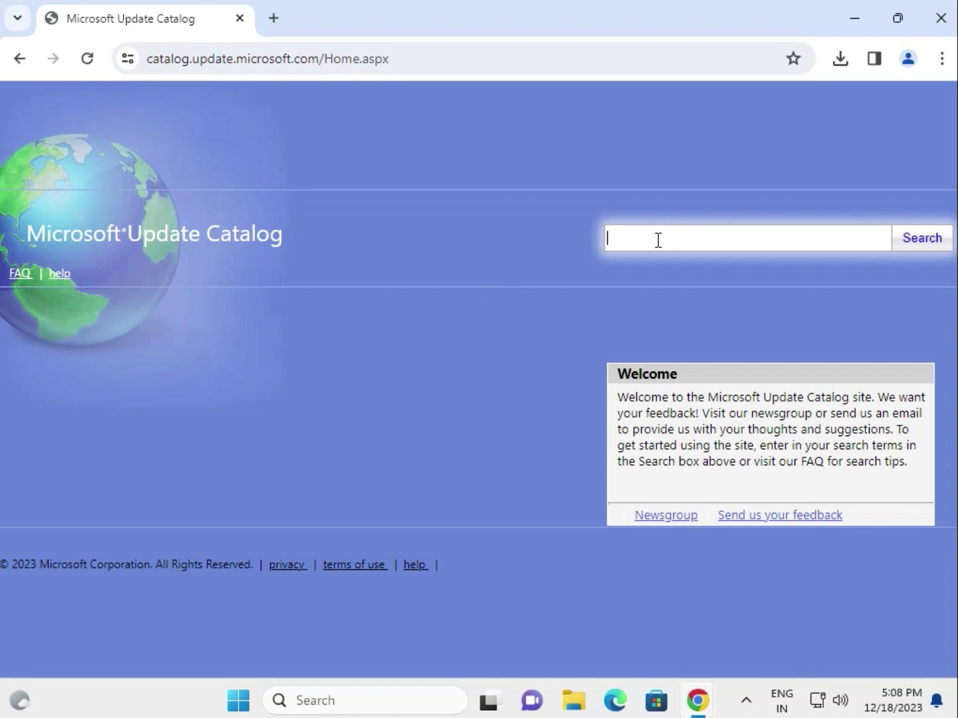
Search the catalog for kb5033372, look through the 12 results, and bring up File Explorer at This PC
type("kb5033372")
key("Return")
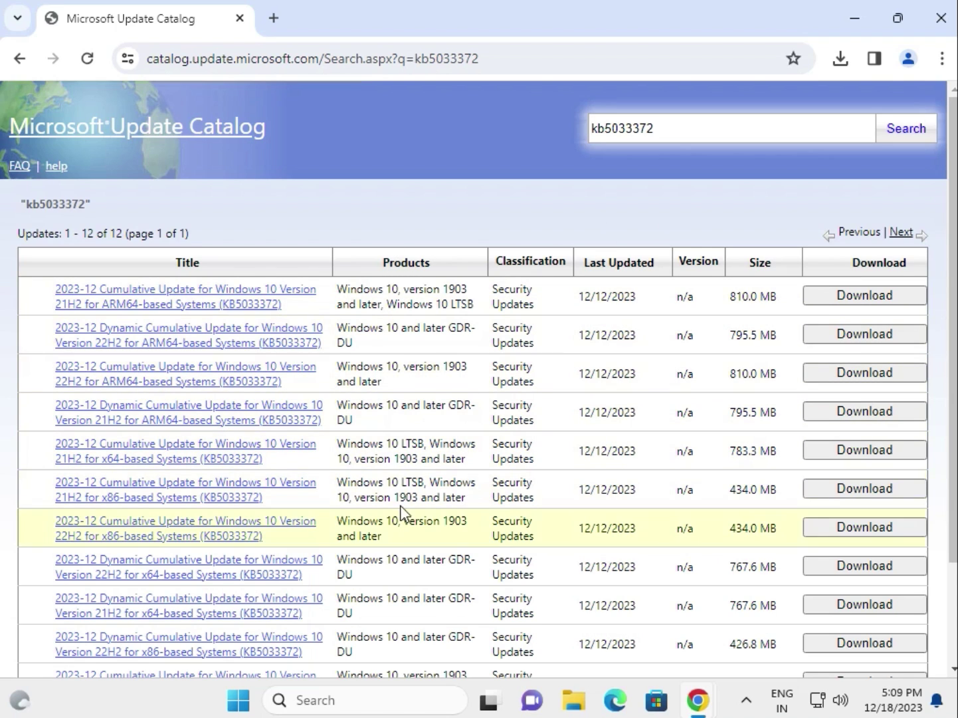
left_click_drag(418, 497, 396, 502)
scroll(600, 479, "down", 2)
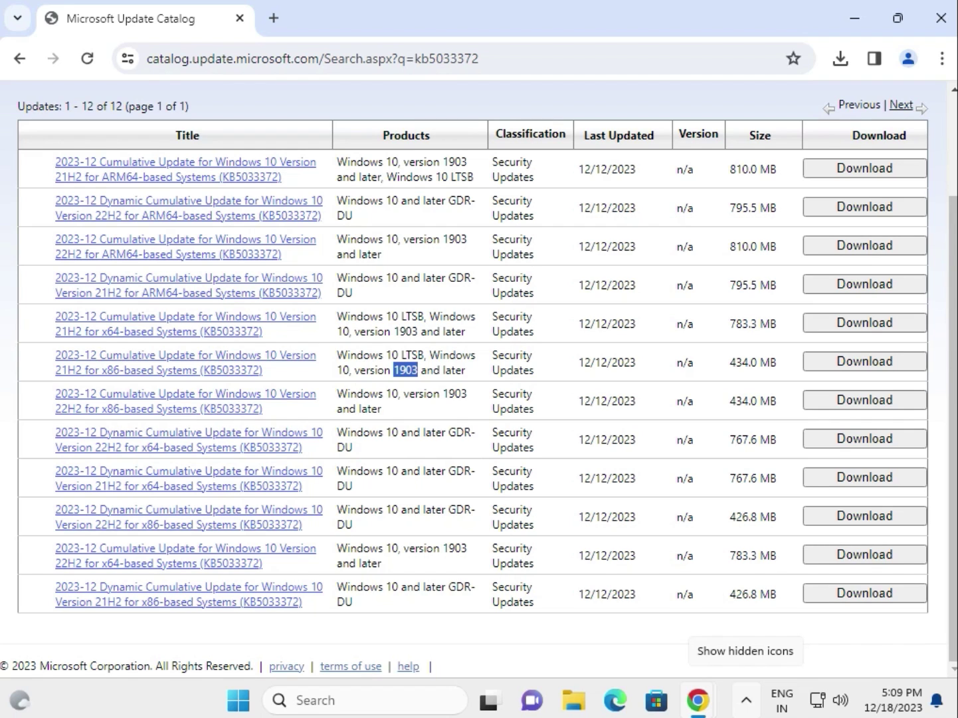
key("super+e")
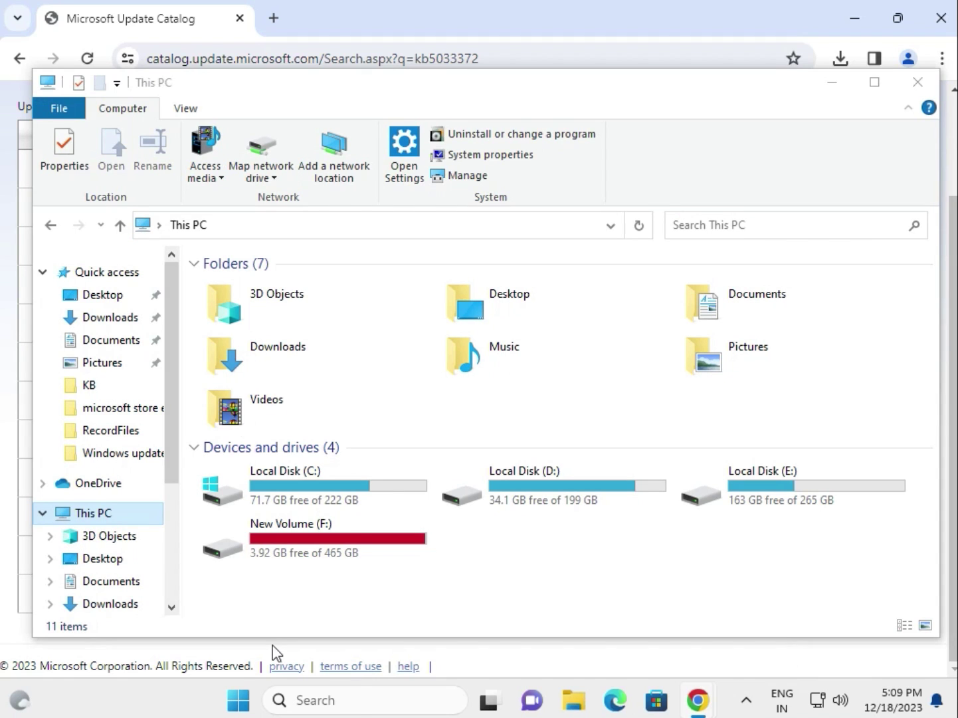
Check This PC's properties showing Windows 10 Pro version 22H2, then return to the KB5033372 catalog results
right_click(118, 514)
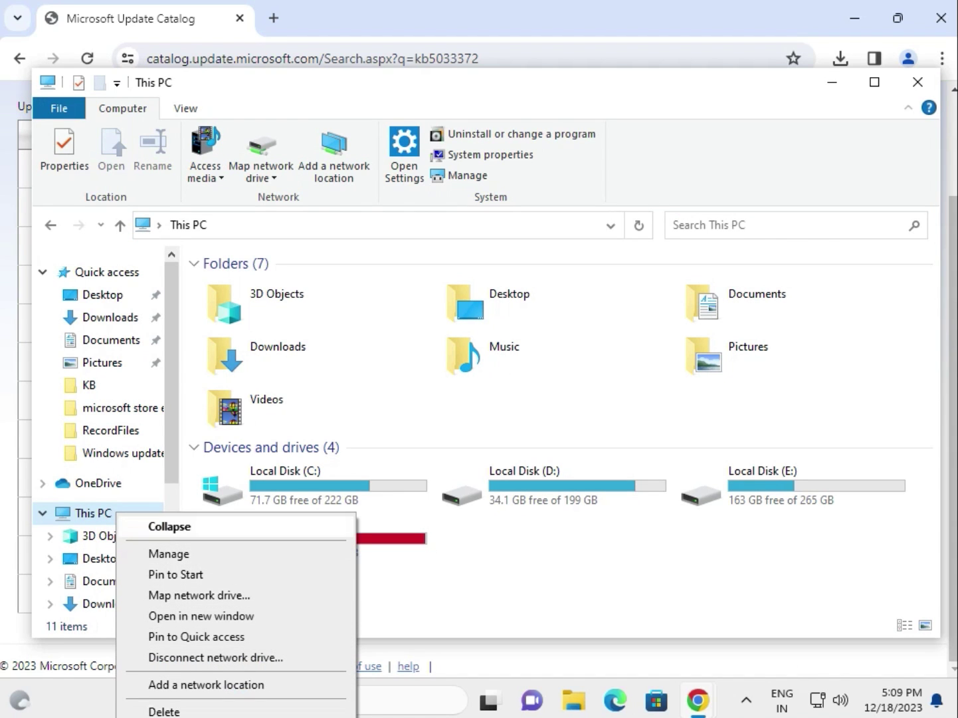
left_click_drag(463, 93, 452, 22)
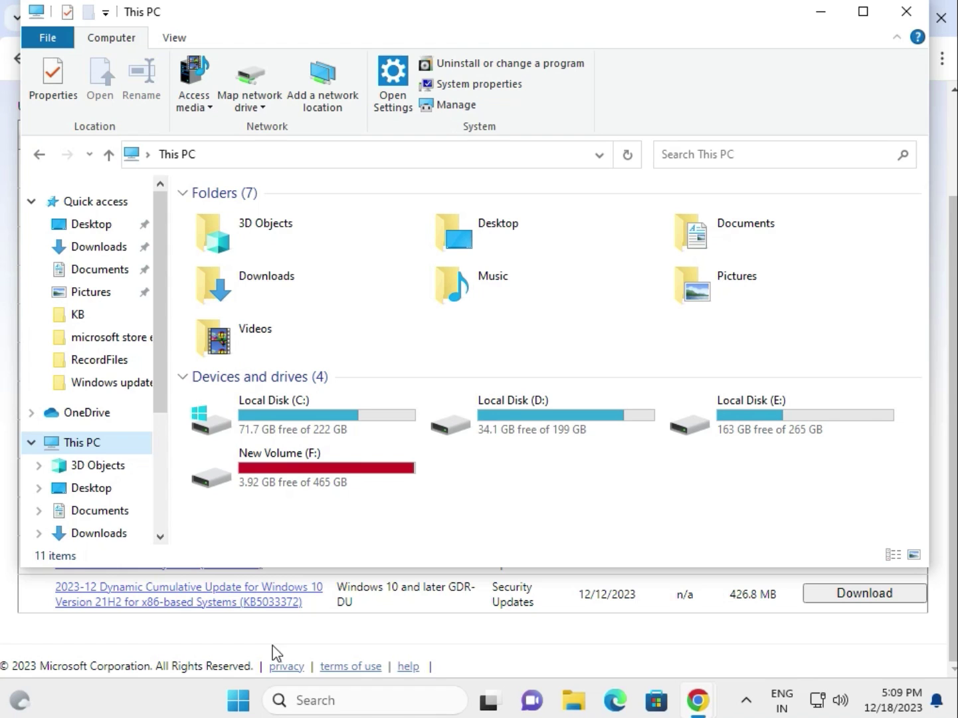
key("shift+F10")
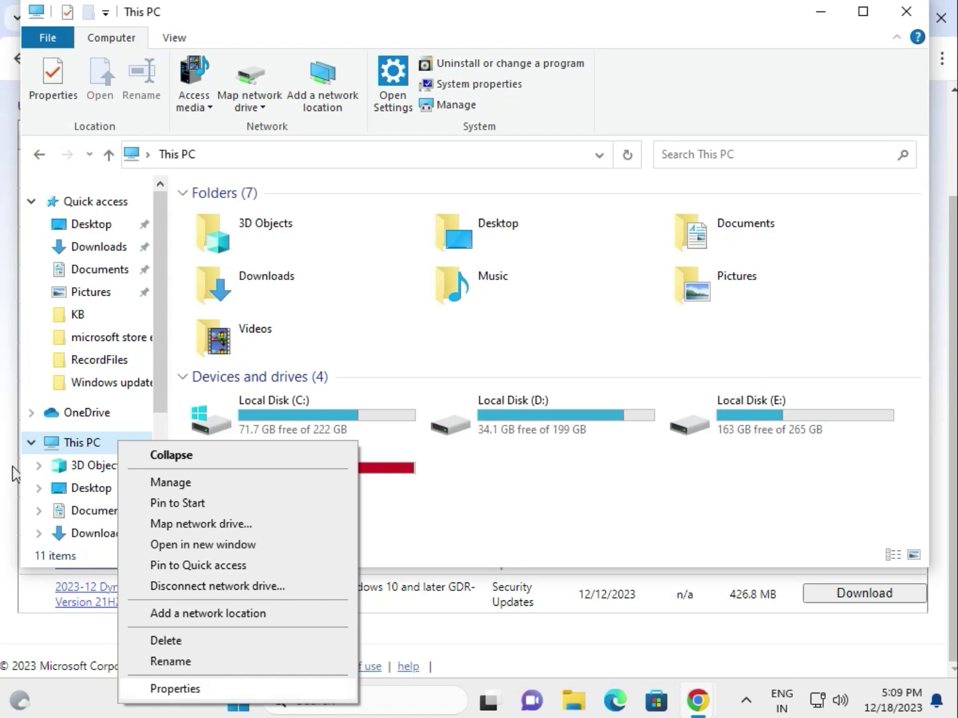
key("r")
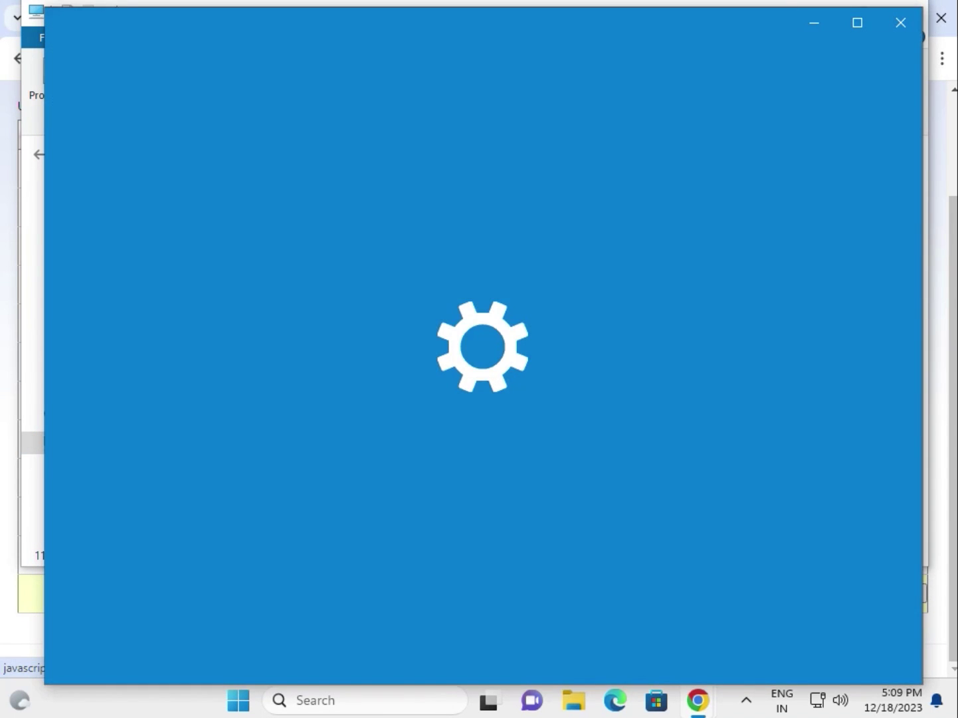
left_click_drag(511, 519, 475, 519)
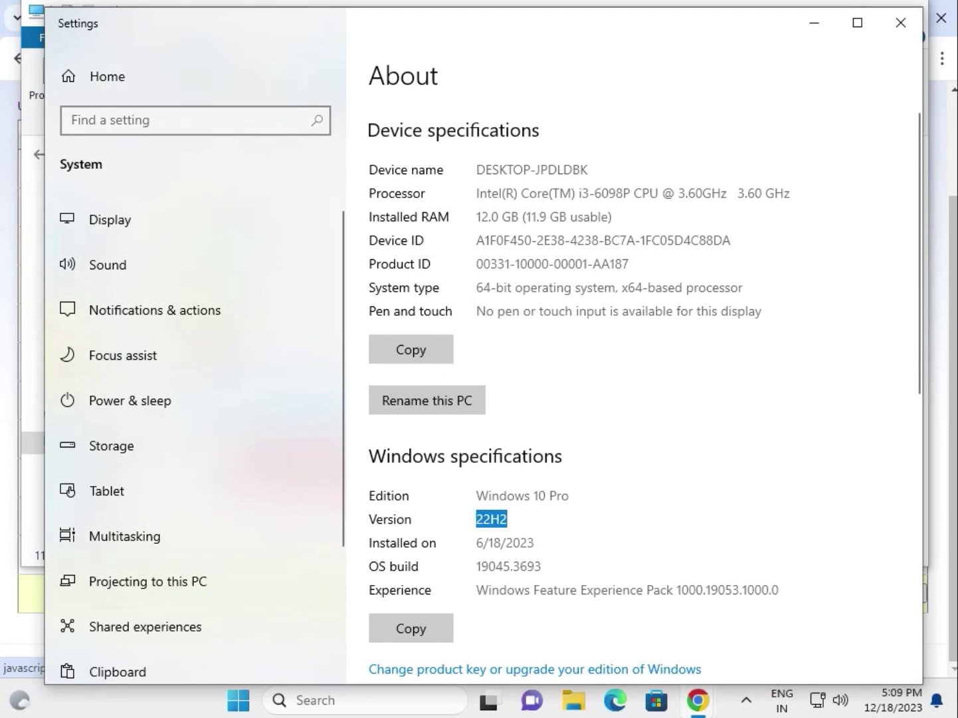
left_click_drag(571, 495, 474, 495)
double_click(492, 519)
left_click(901, 23)
left_click(307, 588)
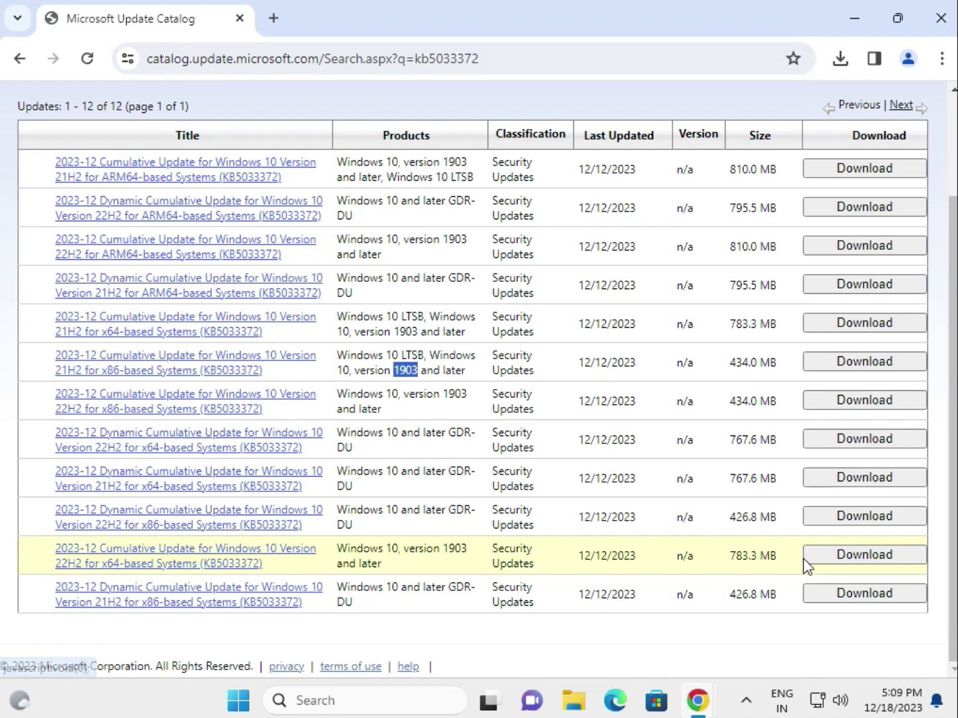
Download the 783 MB 2023-12 Windows 10 22H2 x64 KB5033372 .msu and follow its progress to completion
left_click(840, 563)
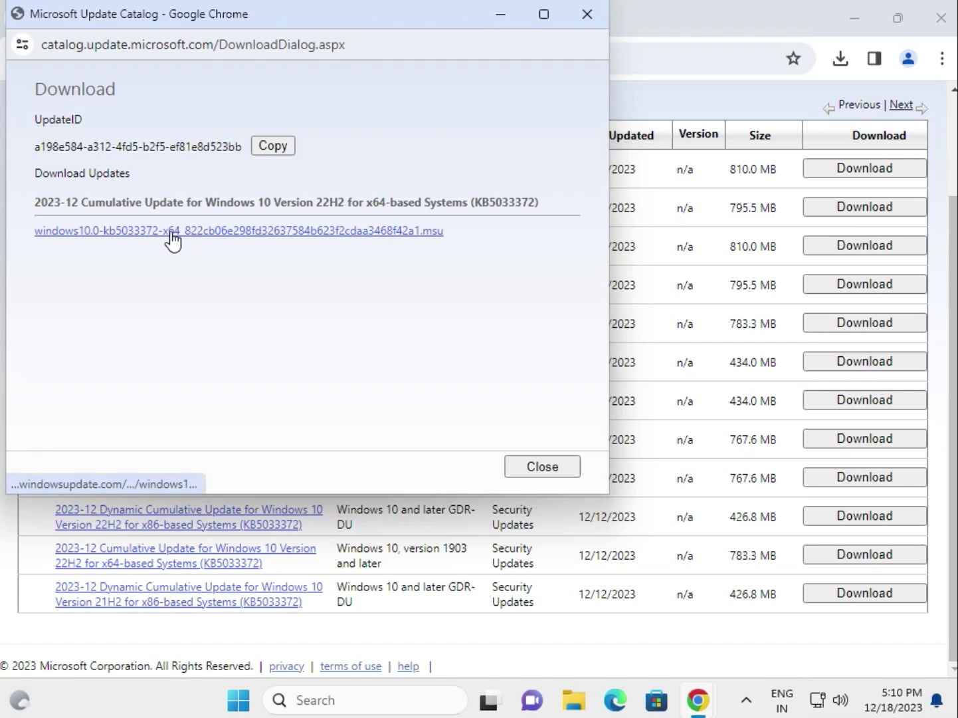
left_click(171, 234)
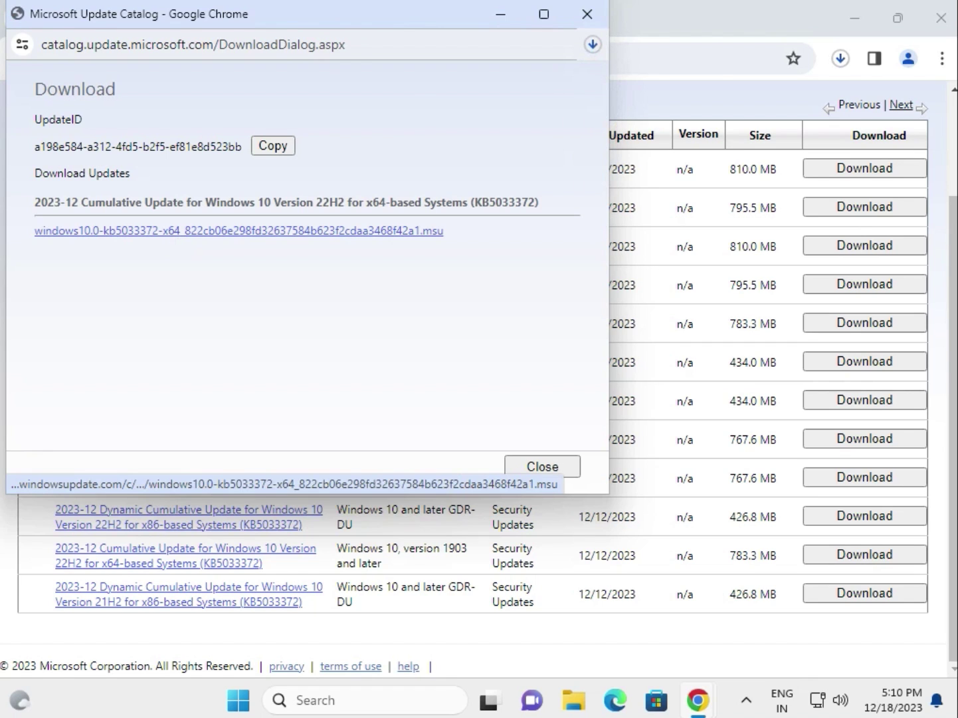
left_click(593, 45)
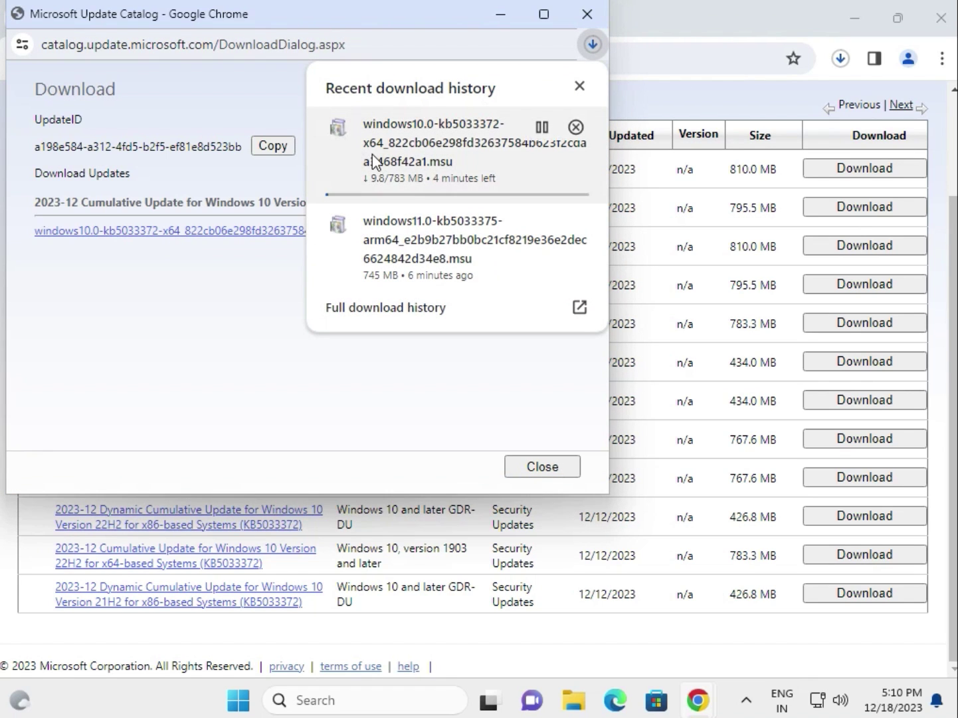
mouse_move(571, 223)
mouse_move(455, 186)
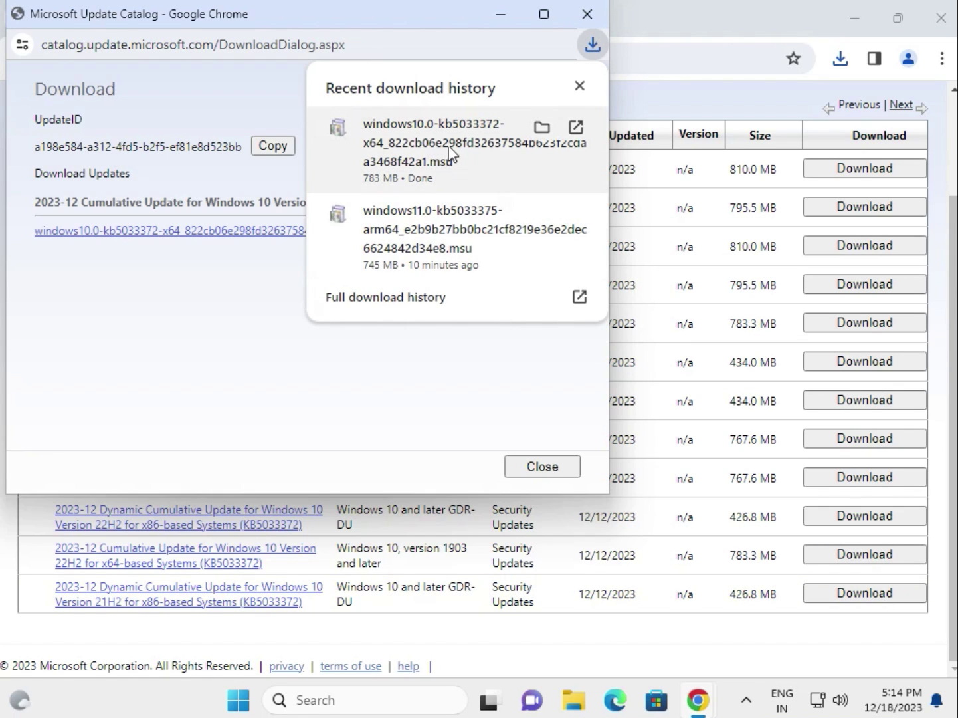
left_click(449, 144)
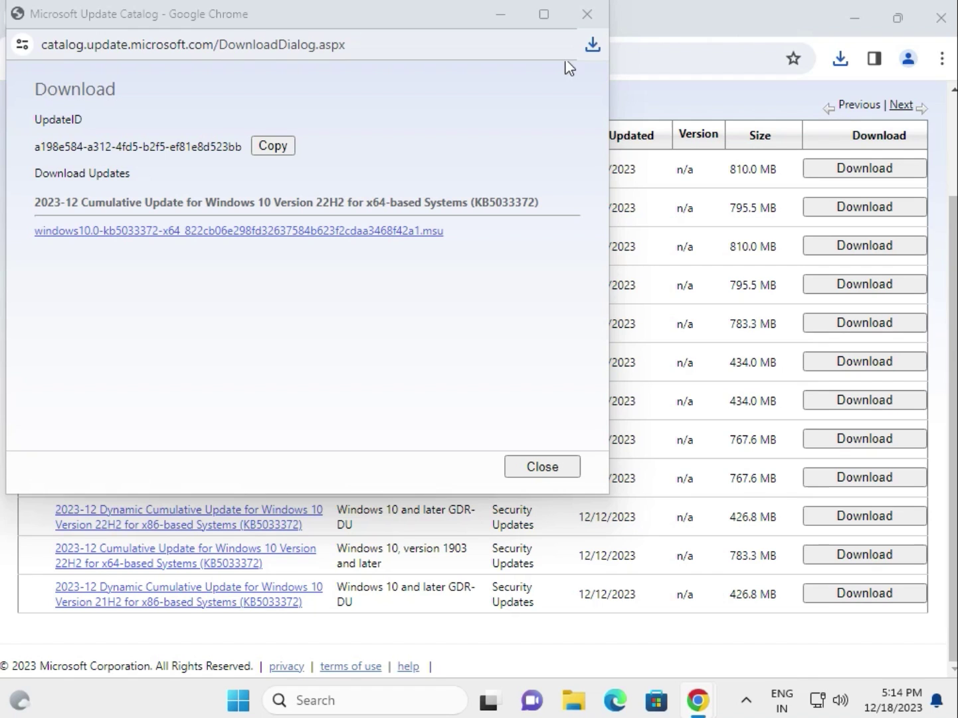
Minimize the download popup and scroll through the 12 KB5033372 search results again
left_click(507, 16)
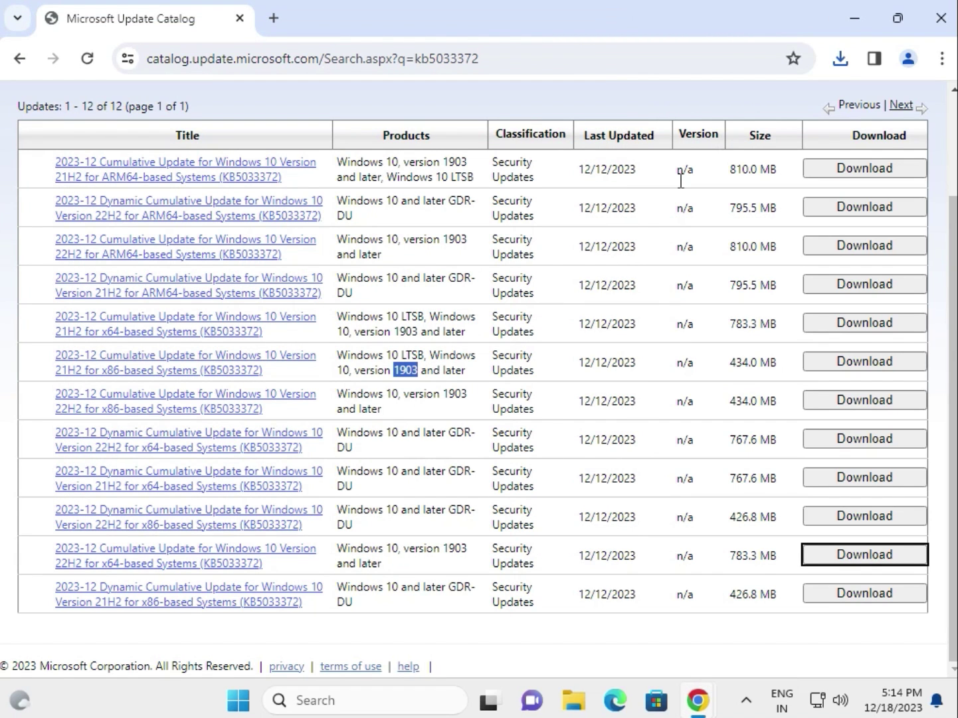
scroll(558, 420, "up", 2)
scroll(558, 414, "down", 2)
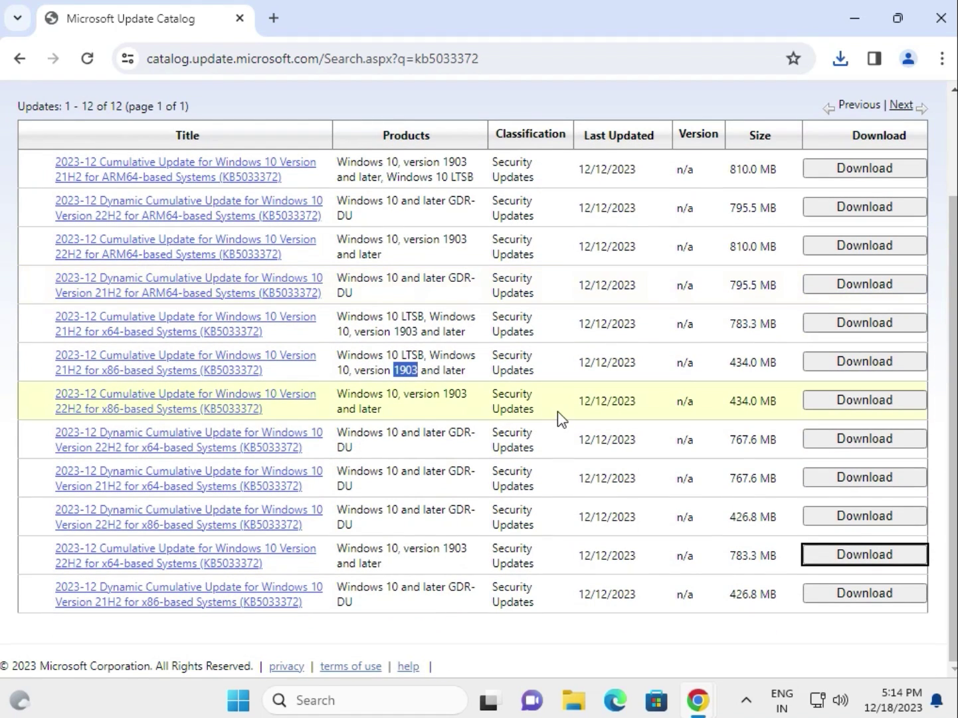